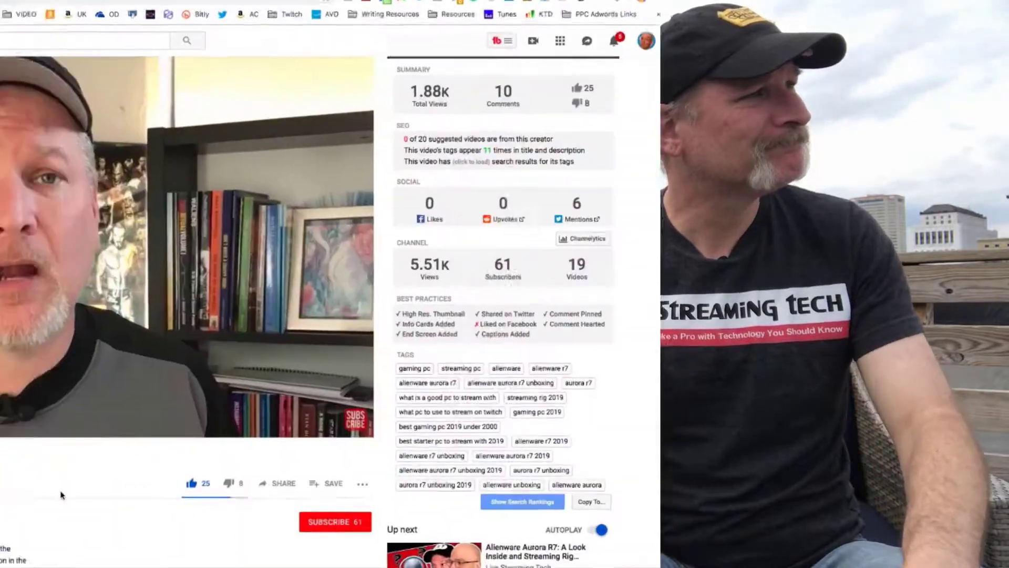
Launch GIMP and create a new 170×170 pixel image with a white background
click(375, 517)
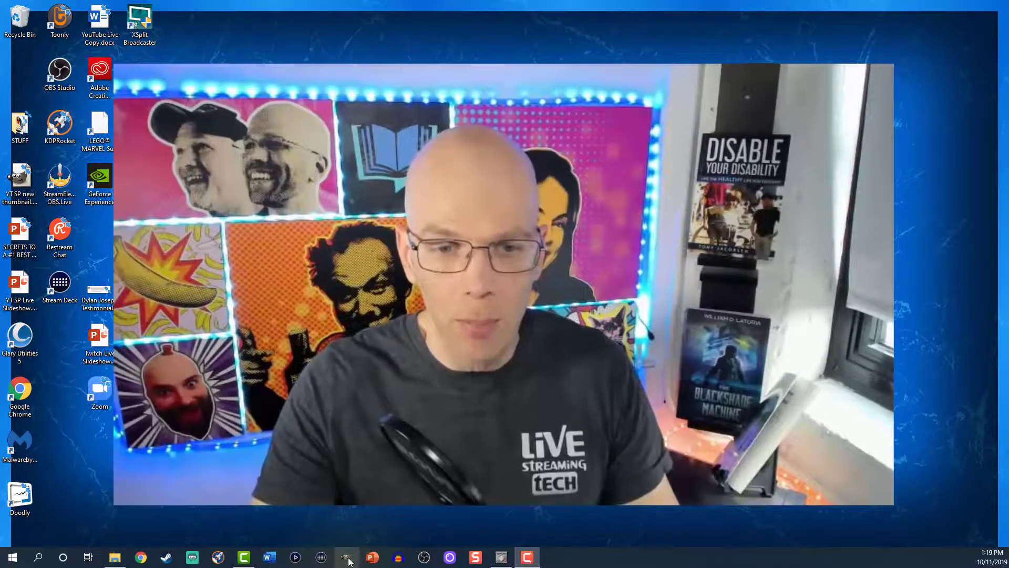
click(347, 558)
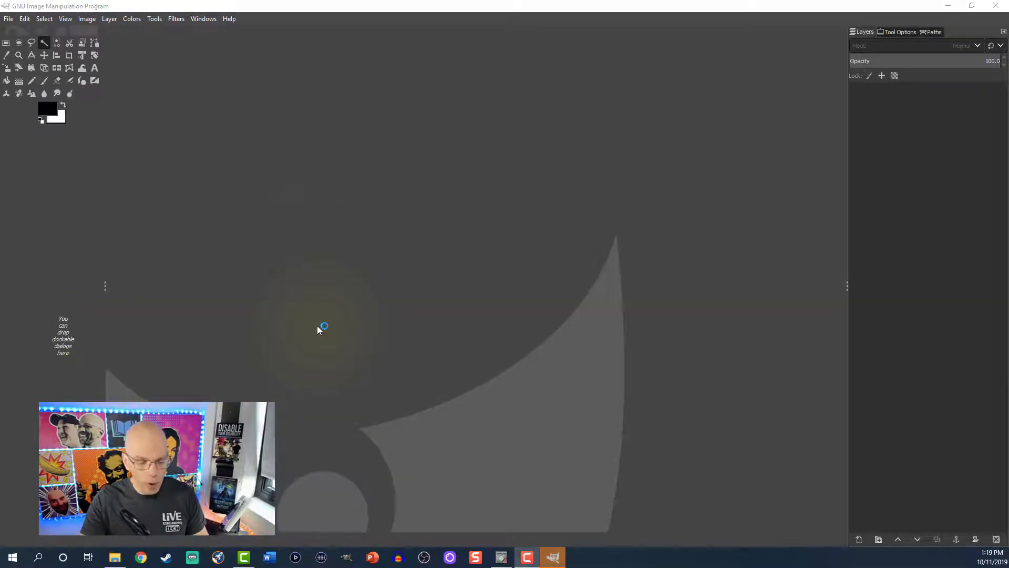
click(301, 212)
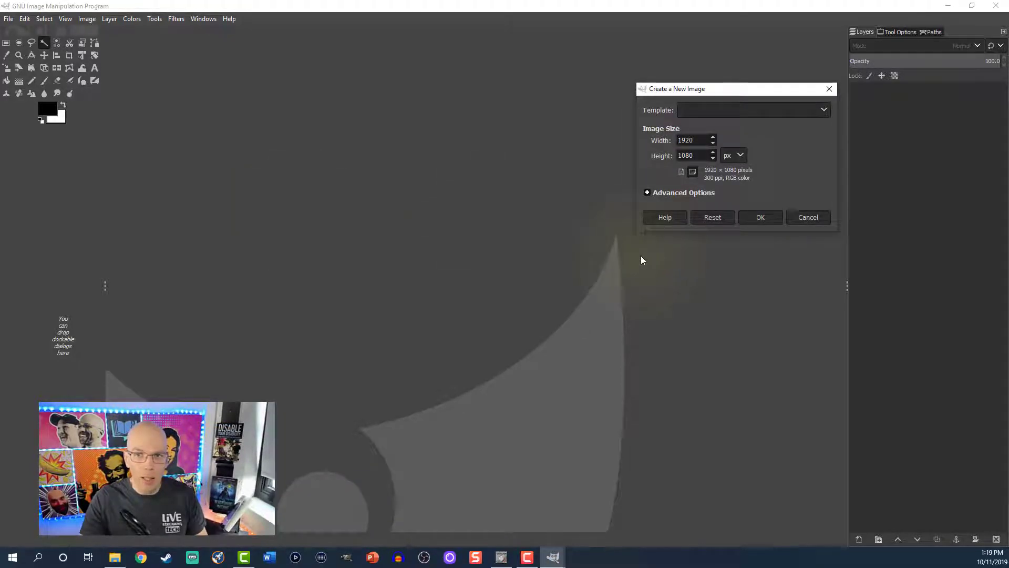
double_click(687, 139)
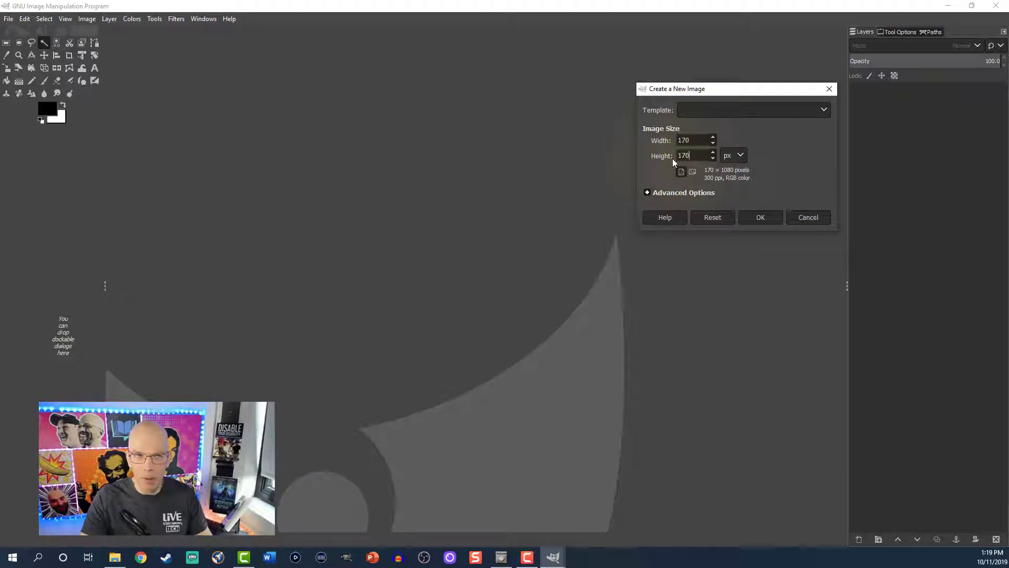
click(759, 215)
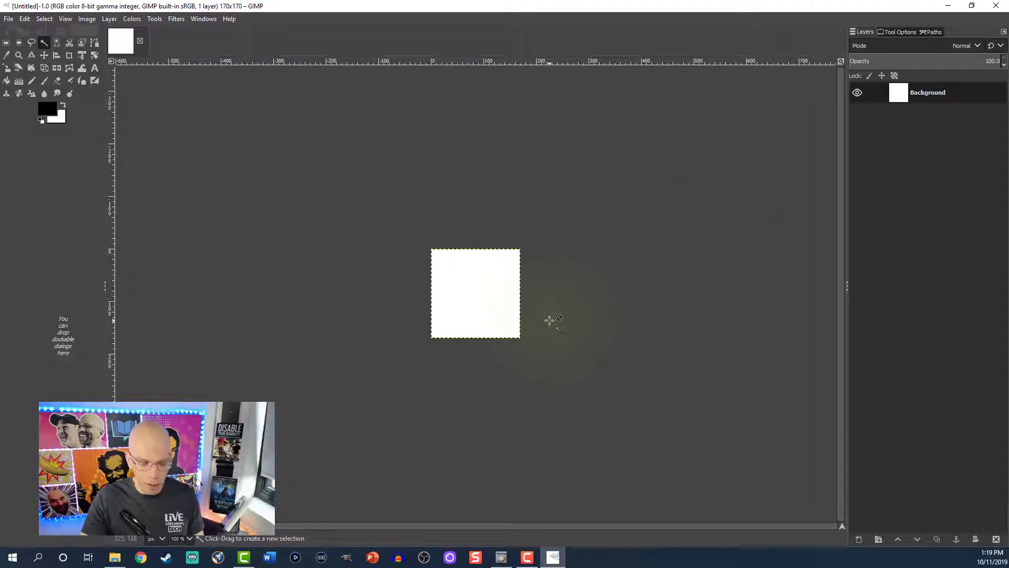
Zoom in on the canvas and add a horizontal guide at 50%
key(ctrl)
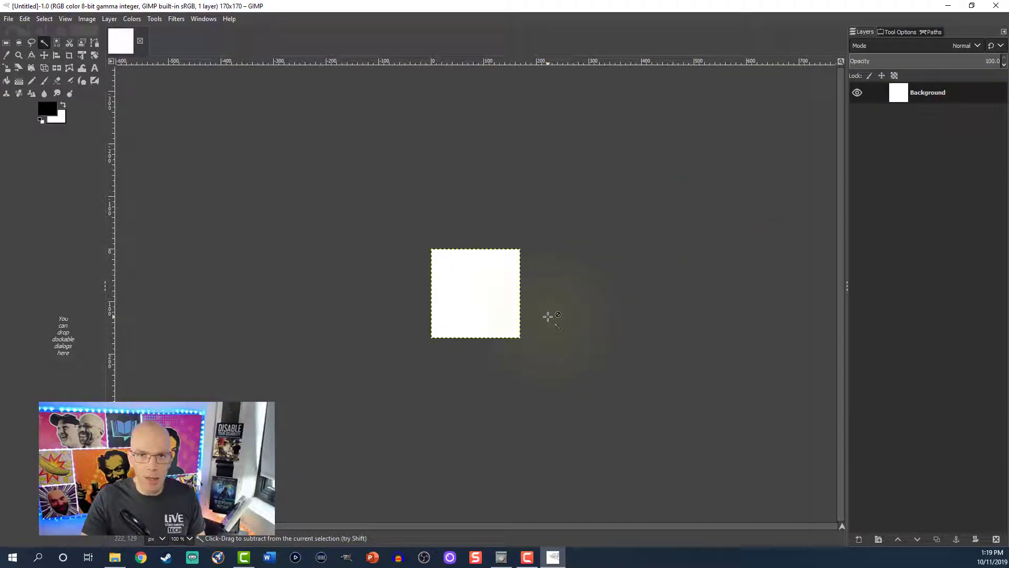
ctrl+scroll(548, 316, up, 3)
drag(502, 527, 354, 523)
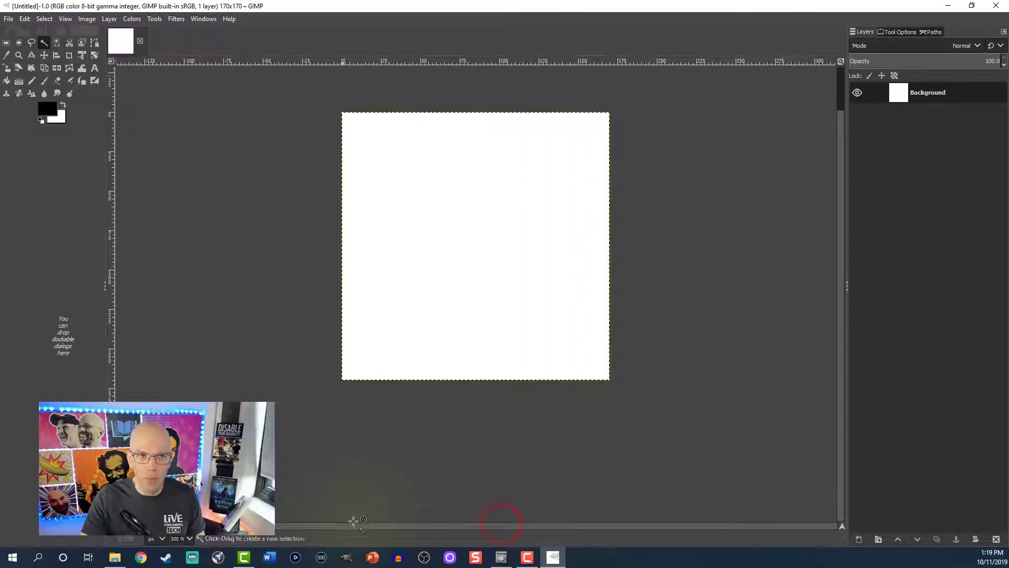
click(91, 21)
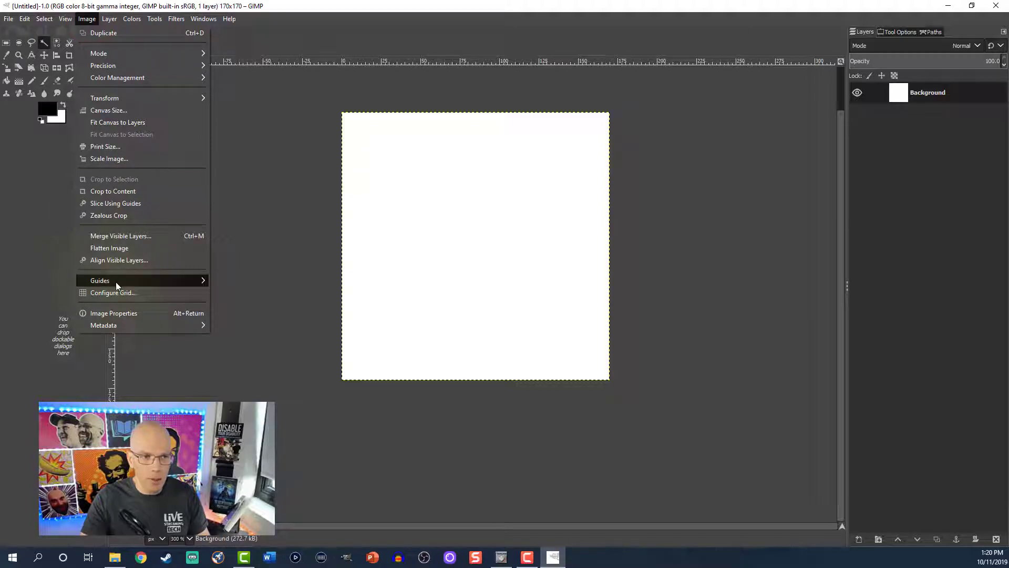
mouse_move(117, 285)
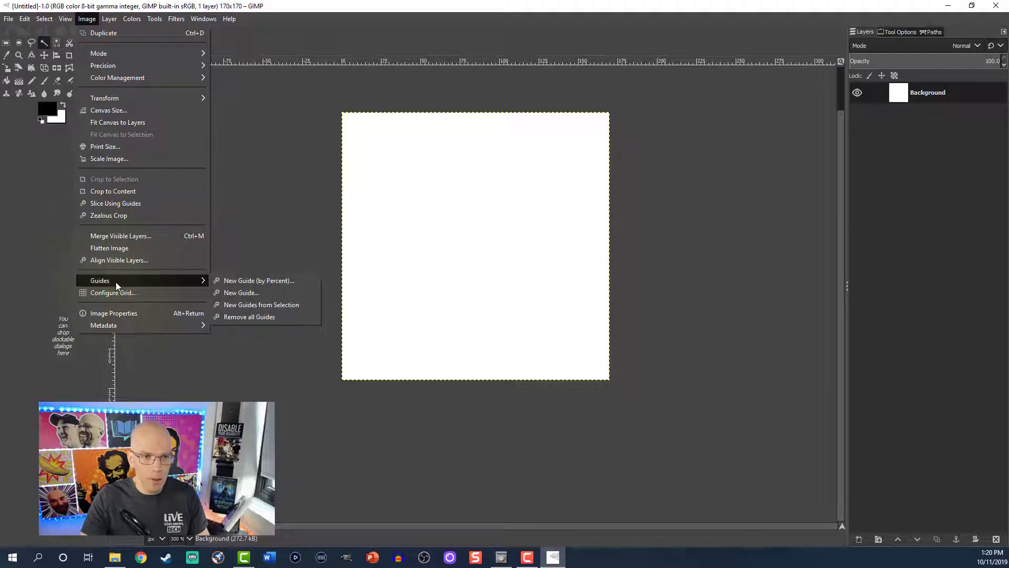
click(224, 283)
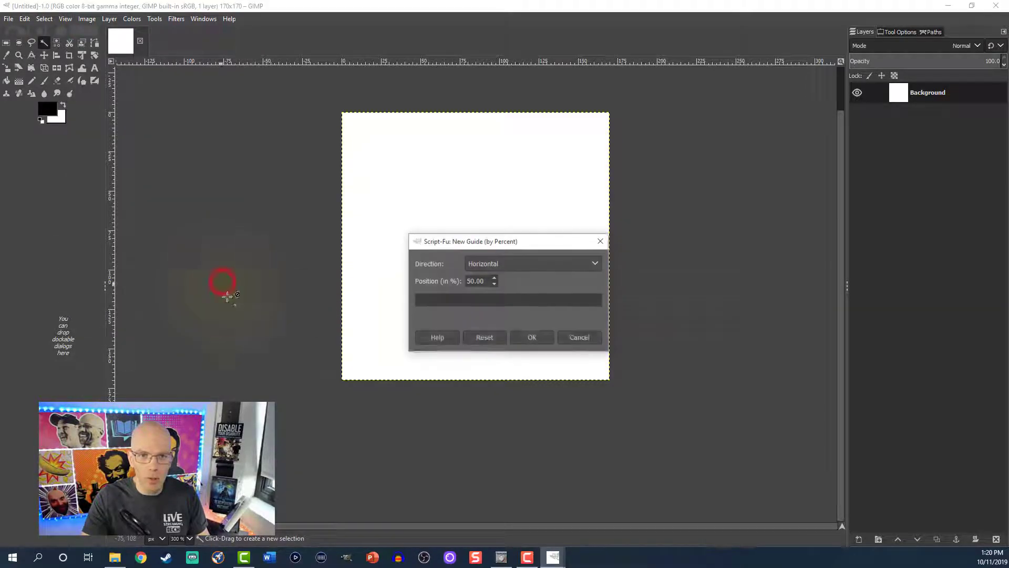
click(525, 338)
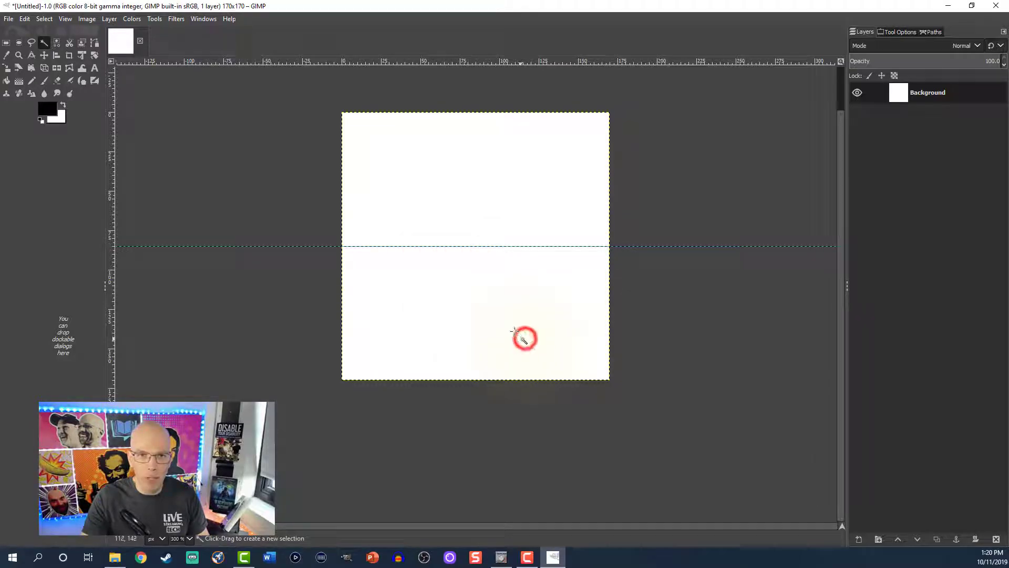
Add a vertical guide at 50% to cross the horizontal one
click(87, 21)
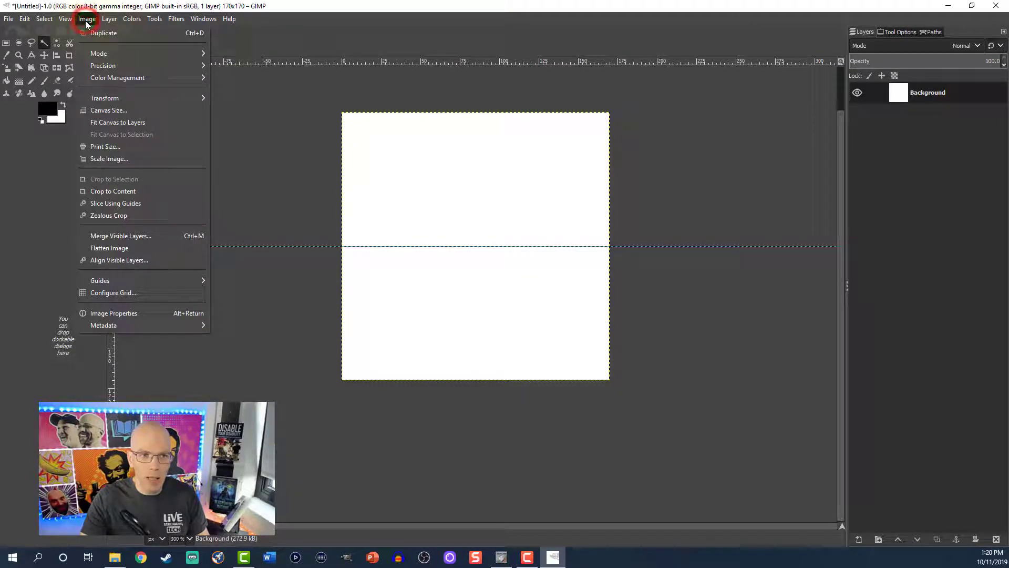
mouse_move(127, 282)
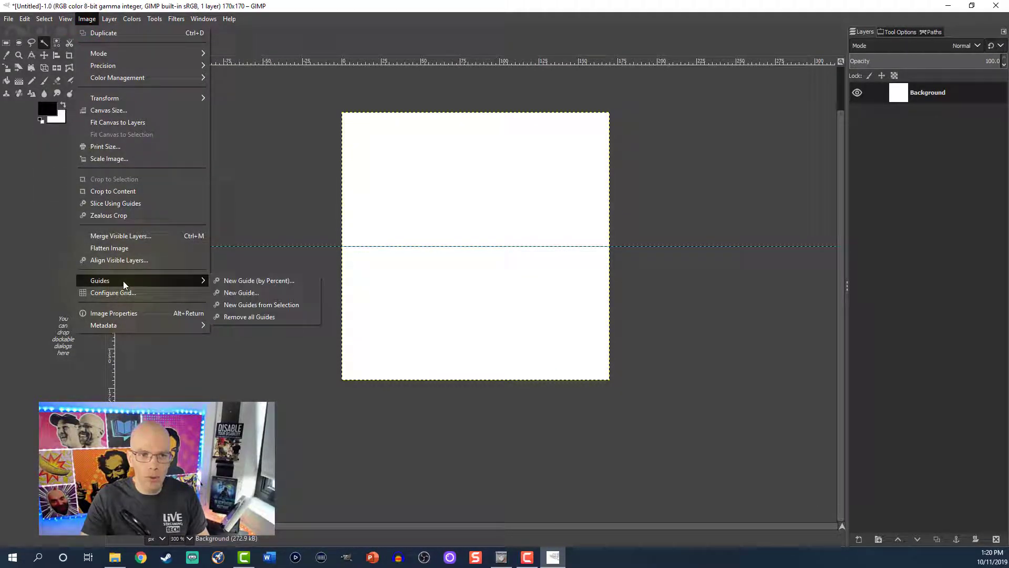
click(239, 282)
click(509, 267)
click(496, 291)
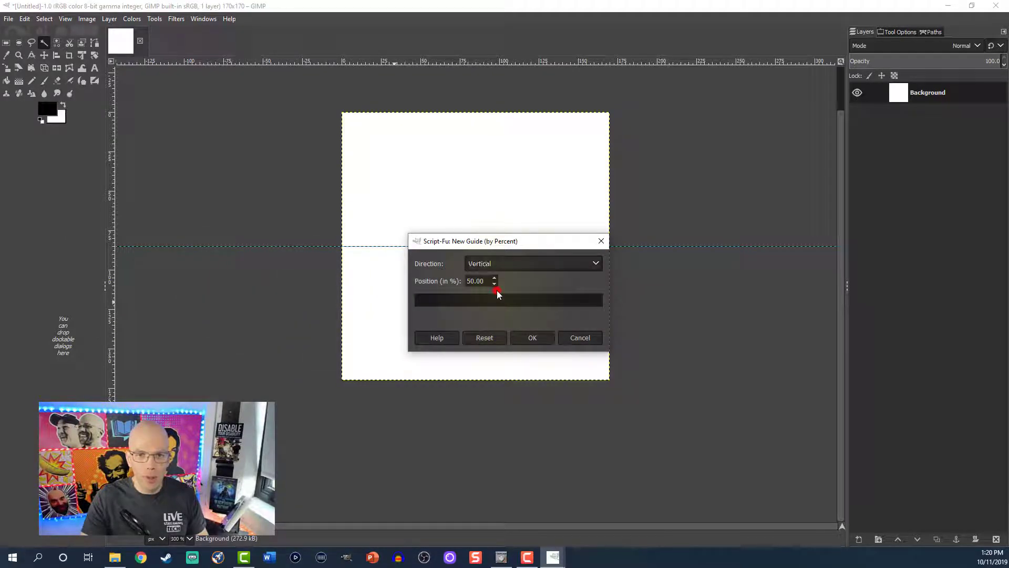
click(521, 338)
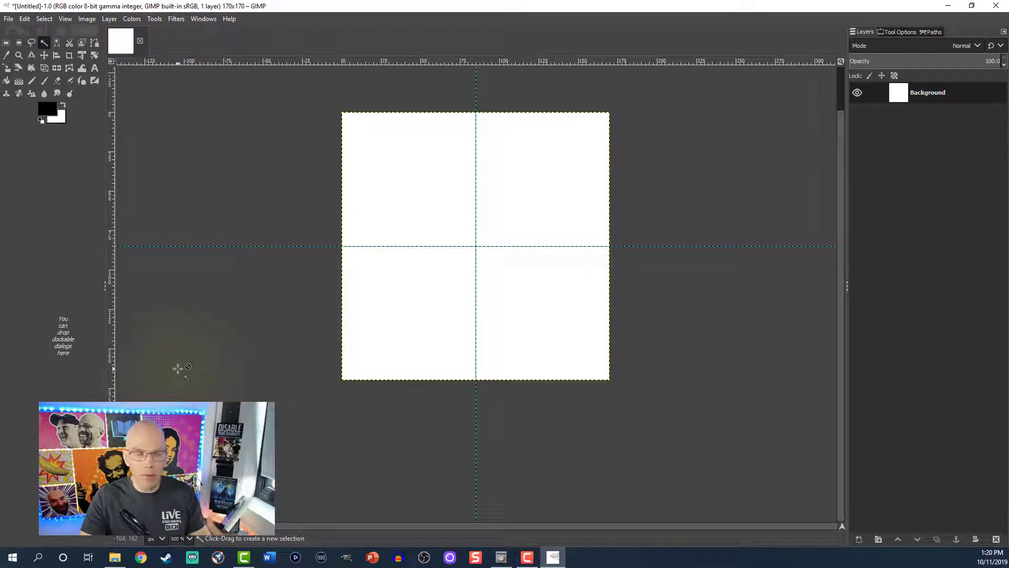
Drag IMG_3933.png from the photo folder onto the canvas as a new layer
key(alt+Tab)
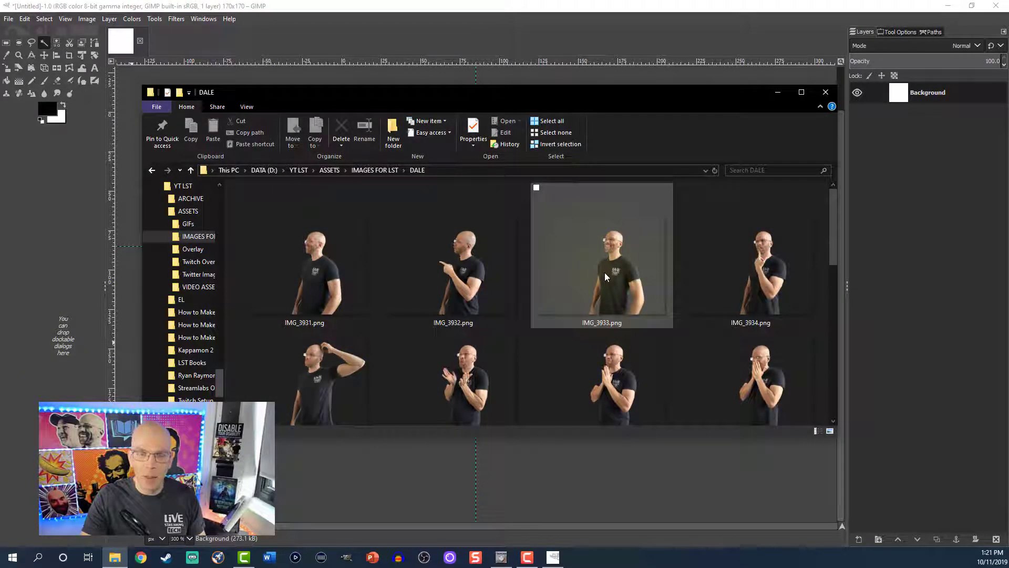
click(606, 274)
drag(605, 274, 462, 473)
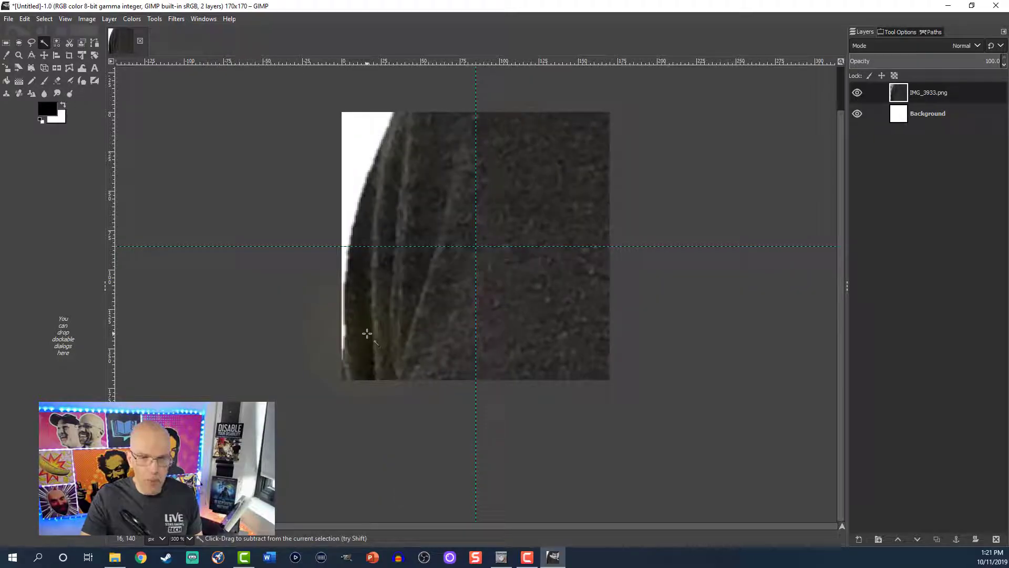
scroll(366, 335, down, 6)
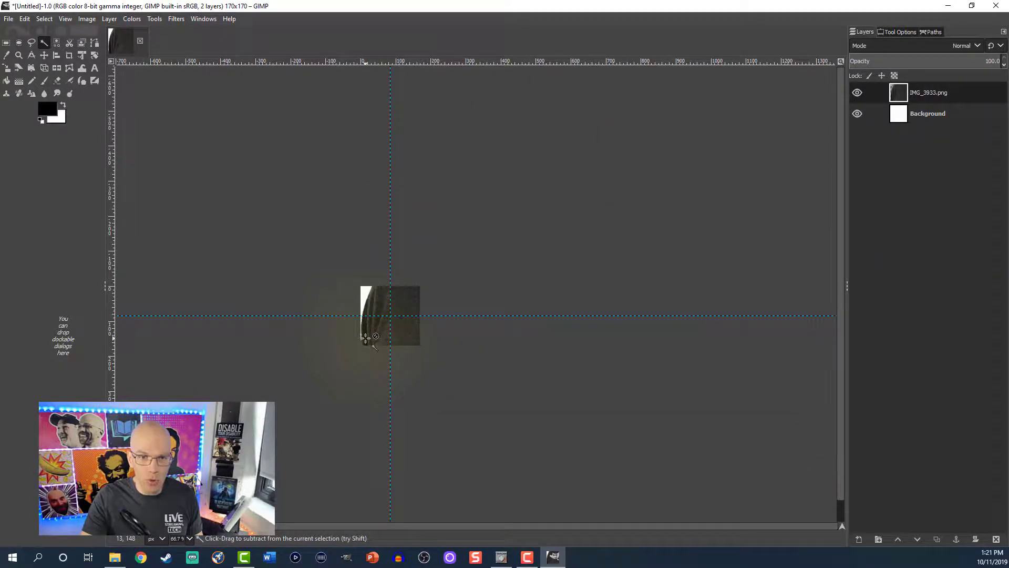
Scale the IMG_3933.png layer to about 689×517 with the bald man's face right of centre
click(8, 74)
click(426, 371)
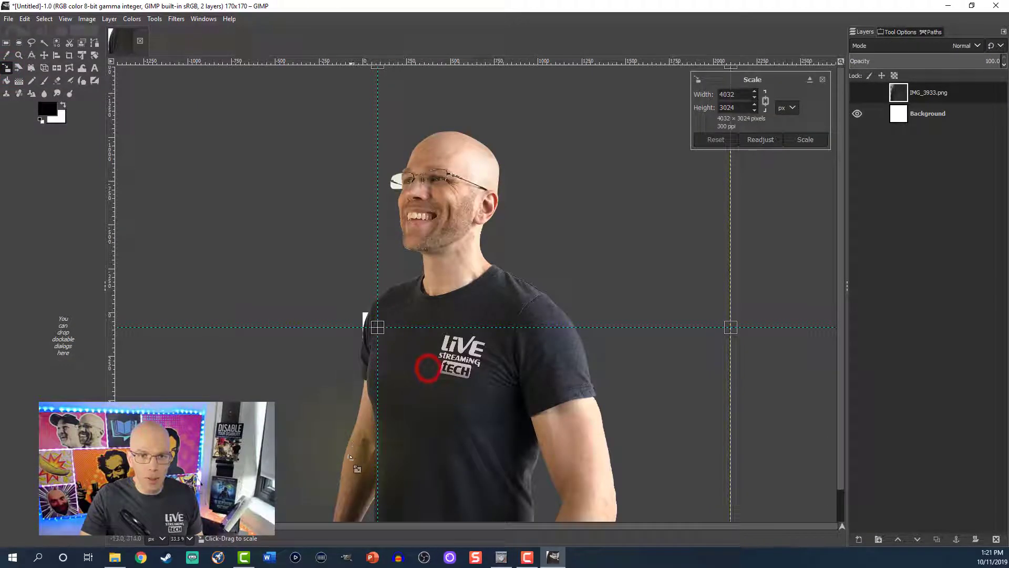
drag(622, 165, 421, 275)
drag(339, 402, 370, 370)
drag(347, 408, 392, 376)
drag(418, 335, 395, 351)
scroll(378, 376, up, 4)
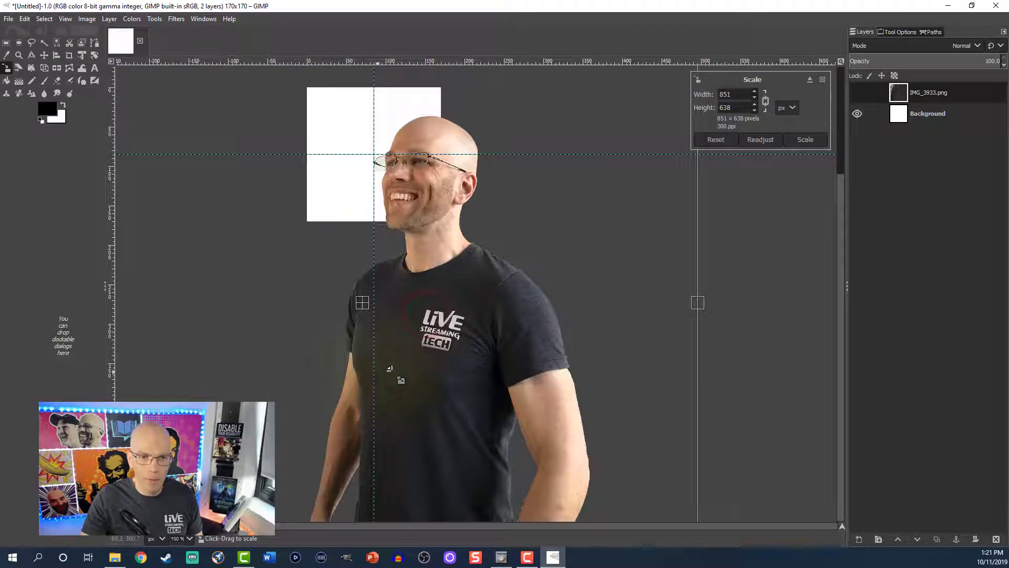
drag(366, 306, 342, 328)
drag(490, 112, 427, 160)
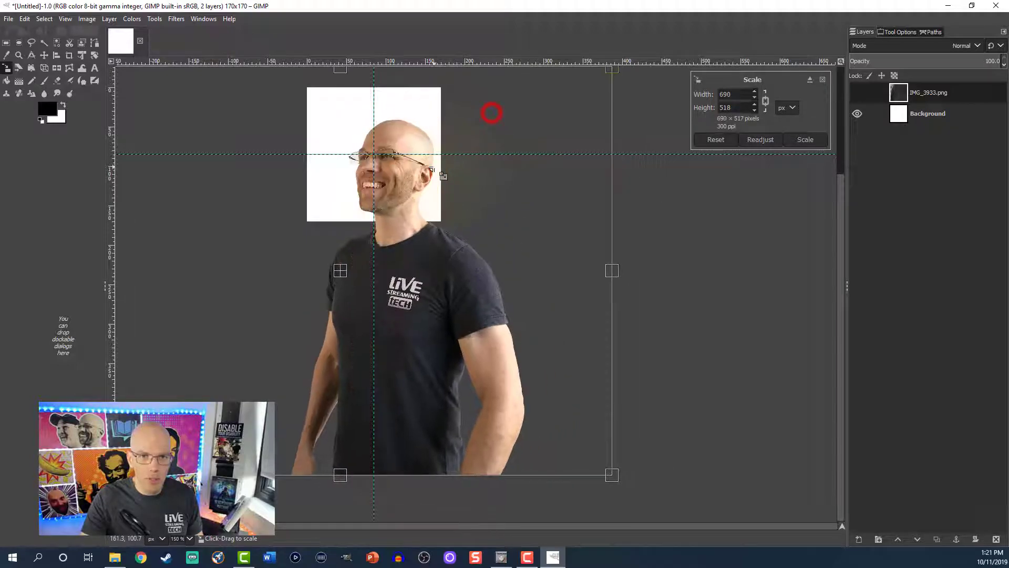
drag(341, 270, 360, 256)
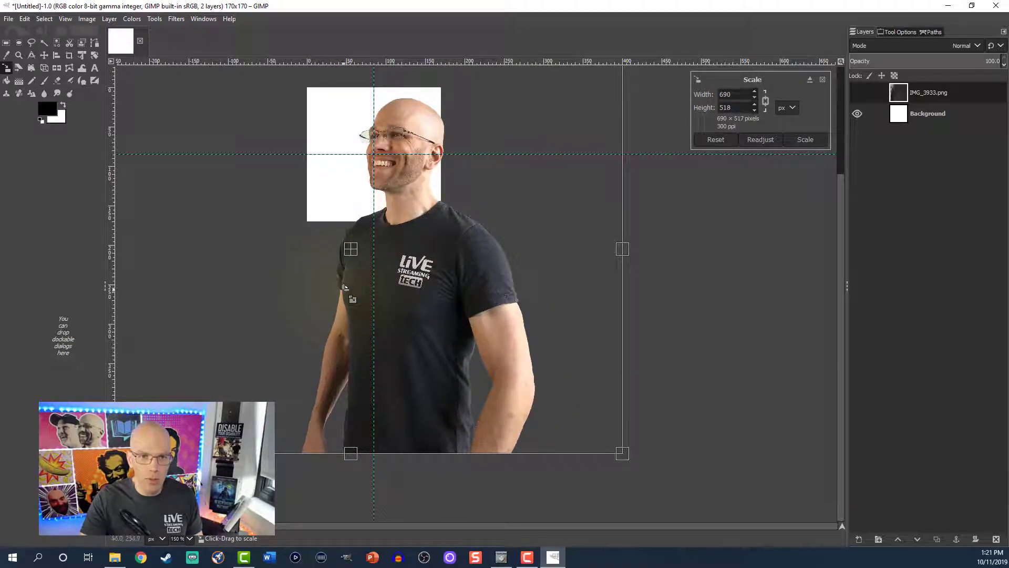
drag(342, 289, 343, 288)
drag(348, 251, 352, 246)
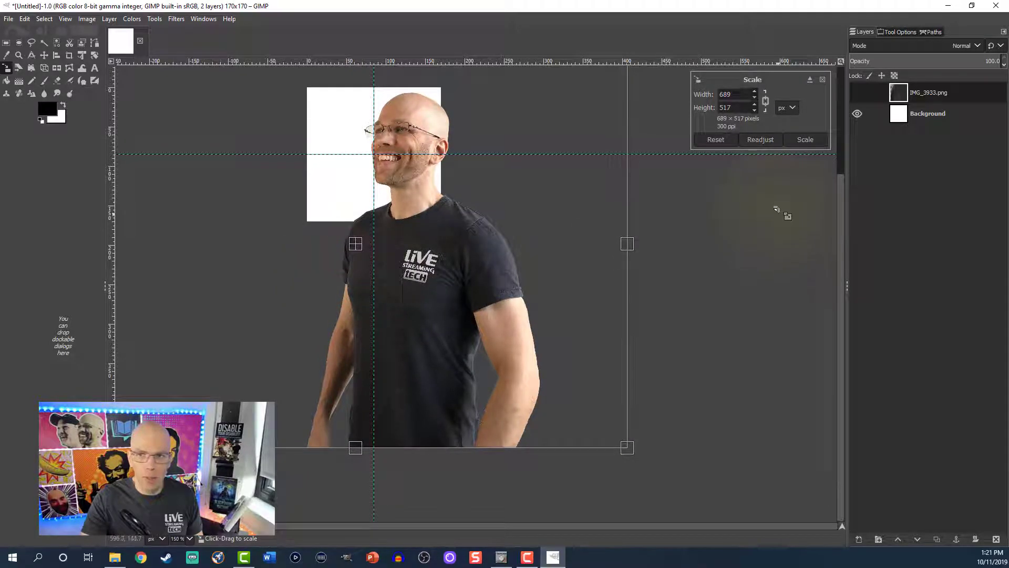
click(805, 138)
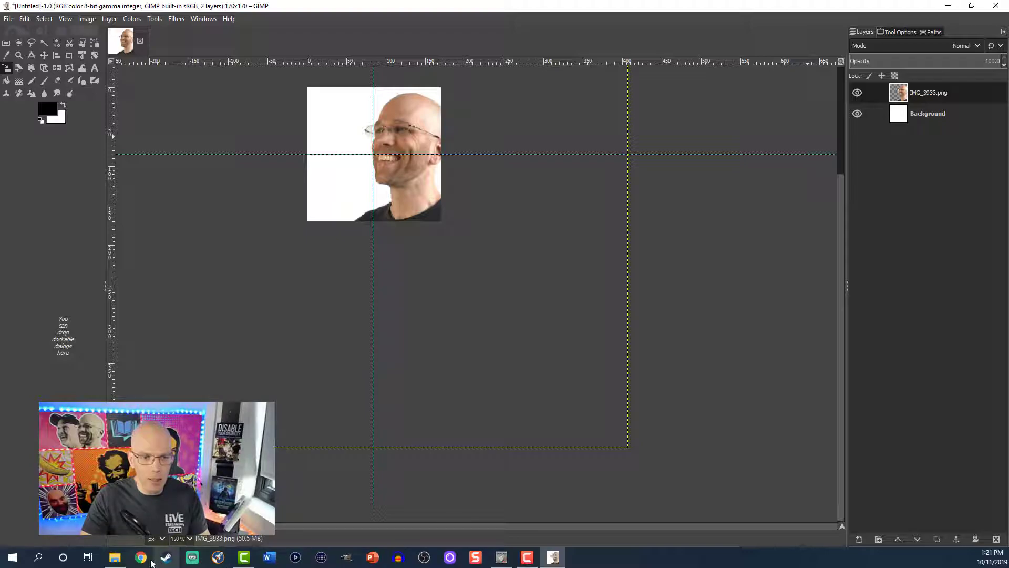
Add IMG_3907.png as a new layer and start scaling it, zoomed out
click(114, 557)
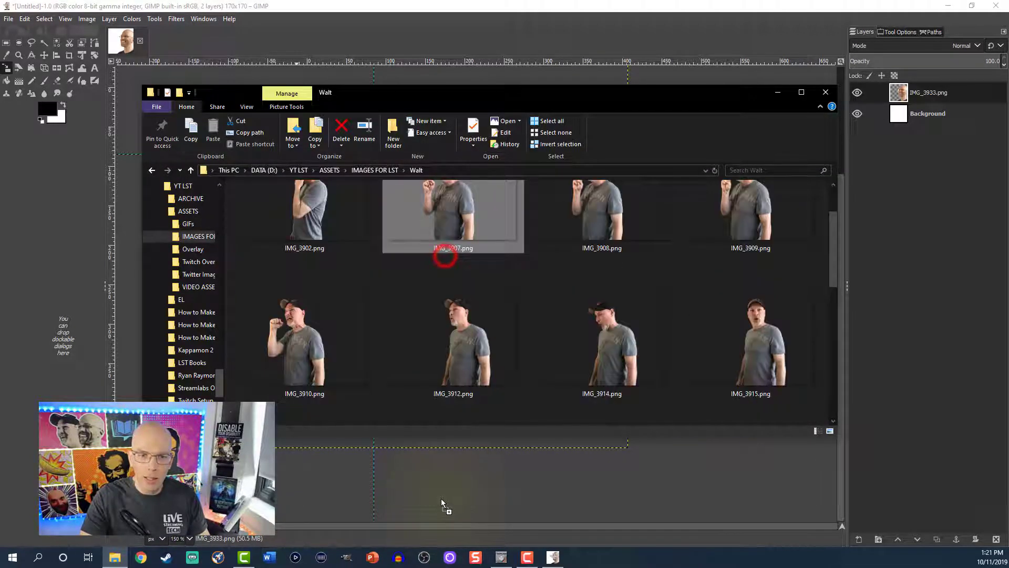
drag(430, 487, 409, 480)
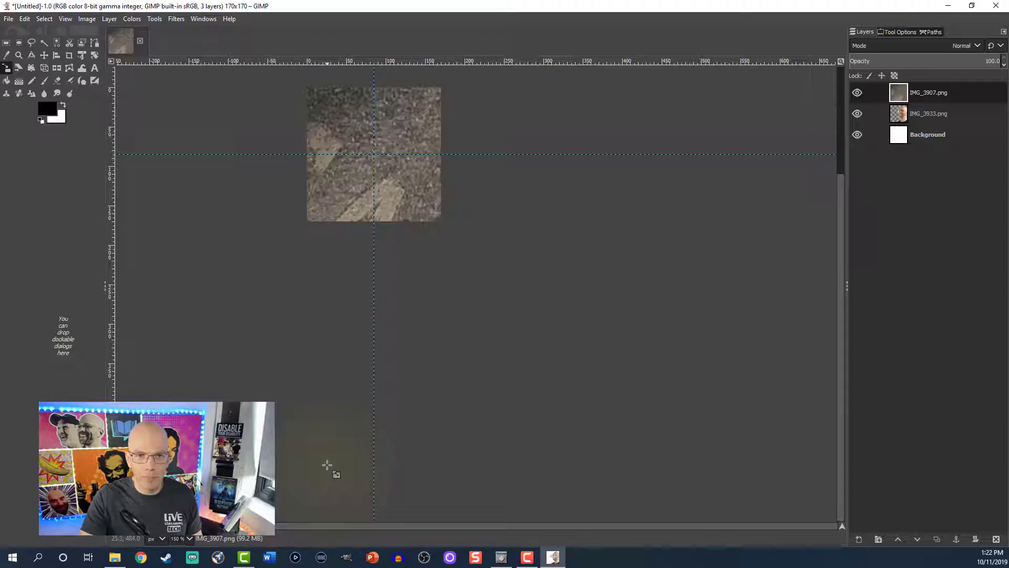
click(335, 288)
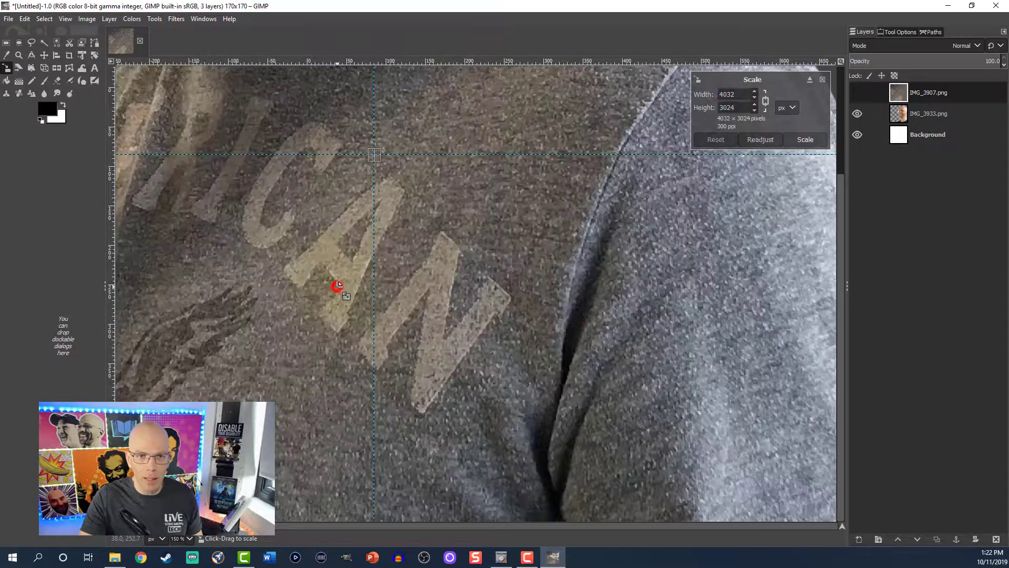
key(minus)
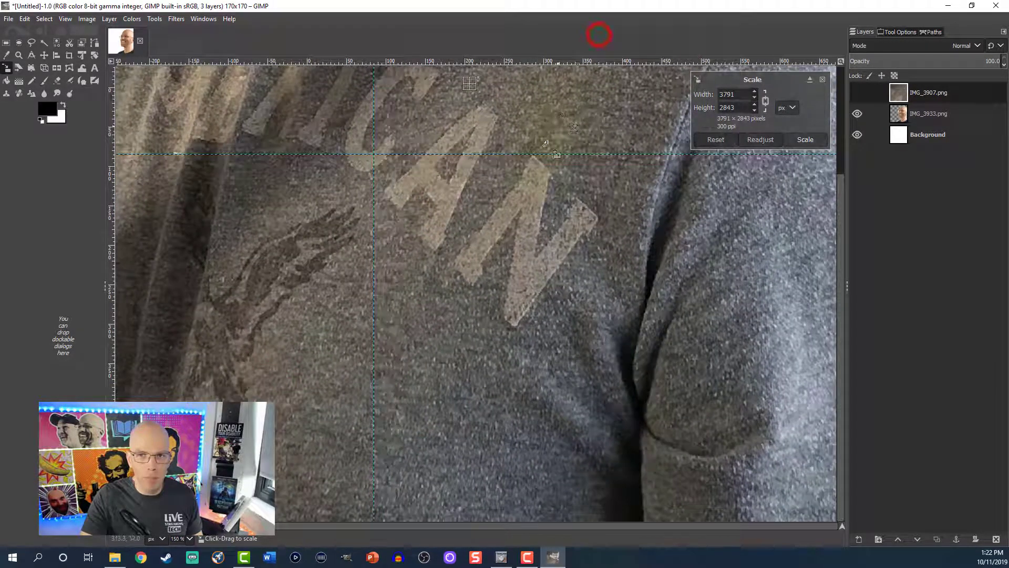
key(minus)
key(minus)
Shrink IMG_3907.png to 586×440, shift it right, and apply the scale
drag(552, 158, 587, 102)
click(314, 373)
drag(333, 313, 463, 209)
drag(524, 103, 448, 162)
drag(401, 225, 478, 205)
drag(388, 281, 433, 246)
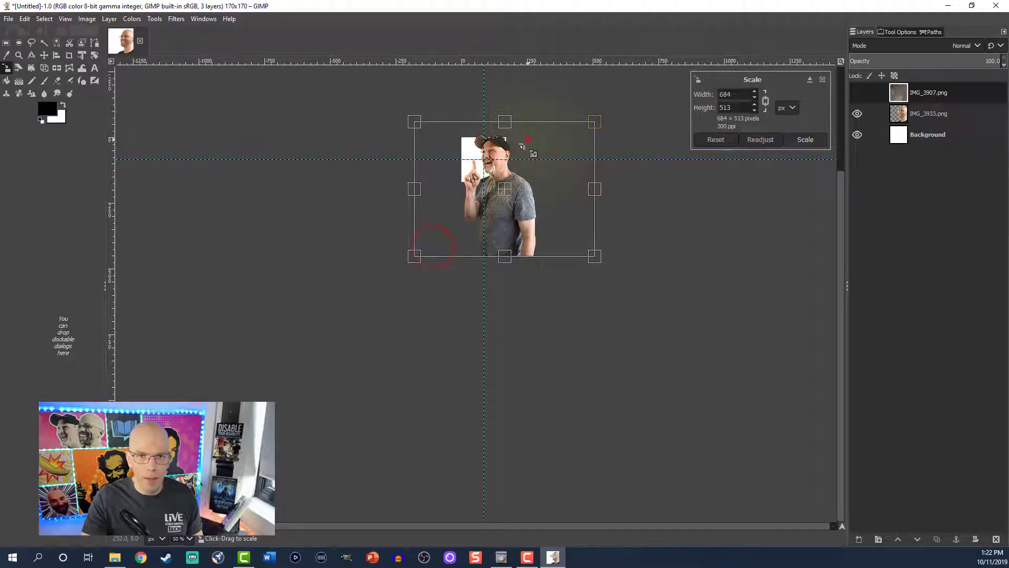
drag(521, 149, 495, 198)
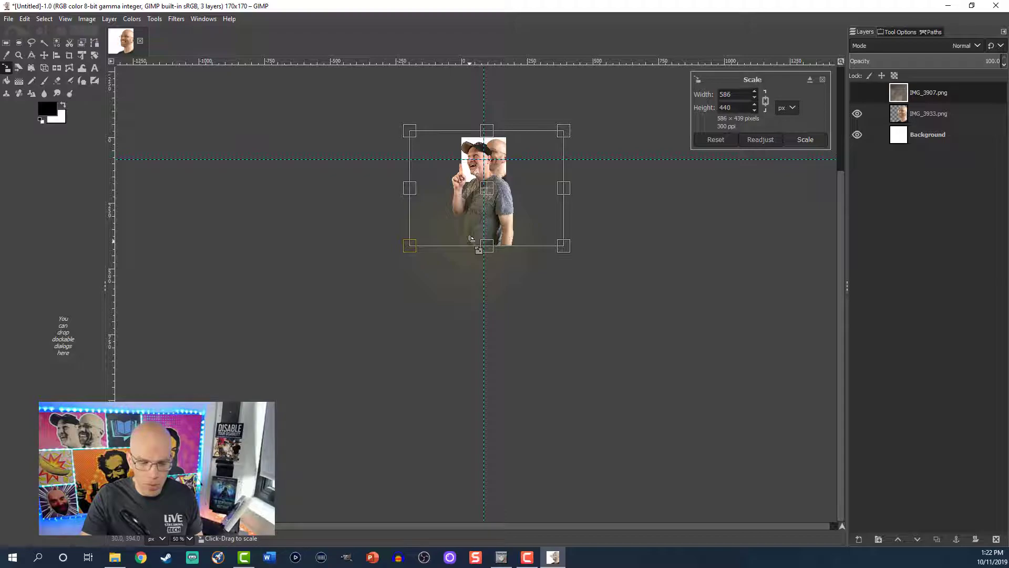
click(805, 140)
scroll(563, 252, up, 3)
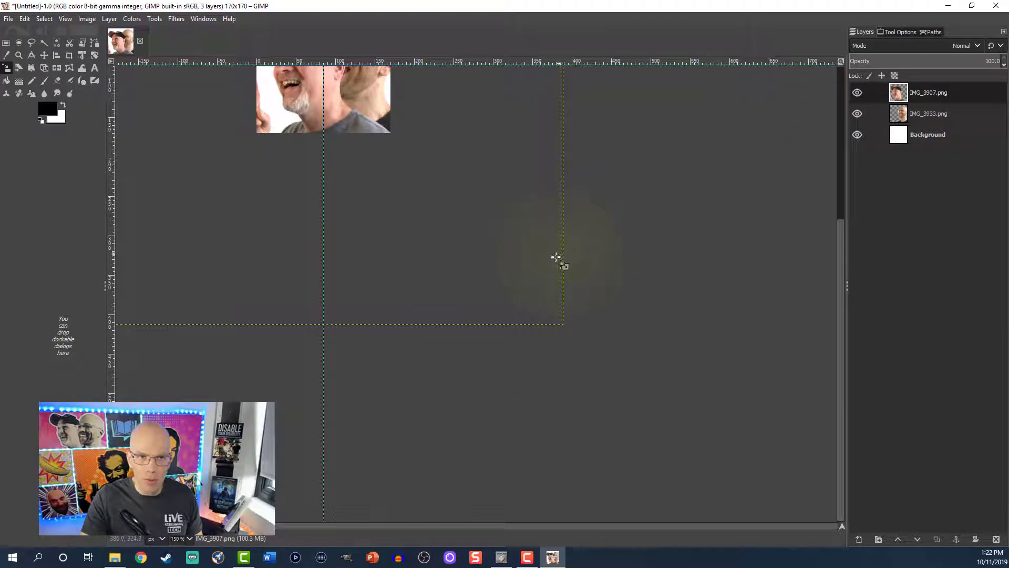
scroll(555, 258, up, 5)
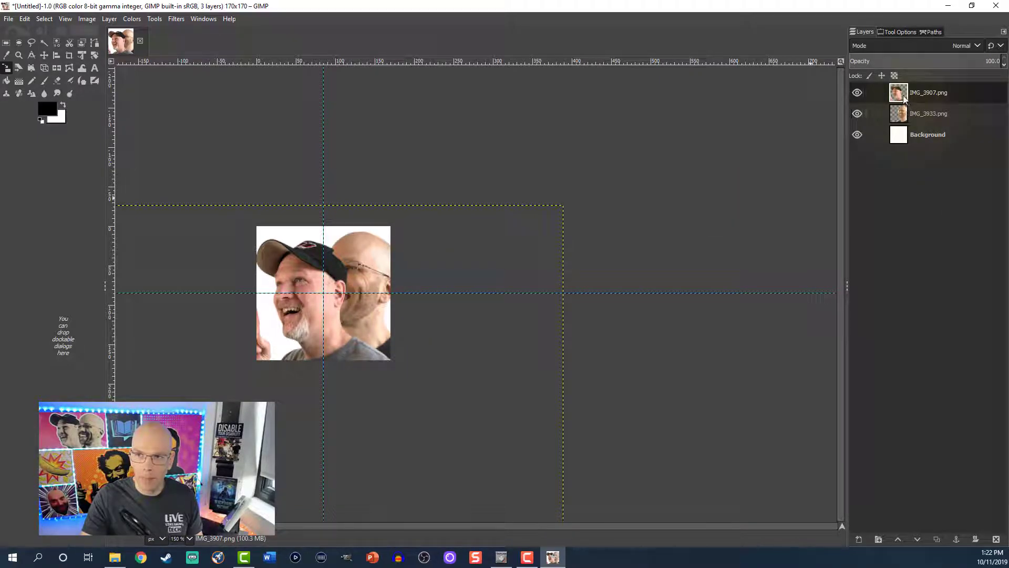
Lower IMG_3907.png below IMG_3933.png and make it the active layer
click(917, 539)
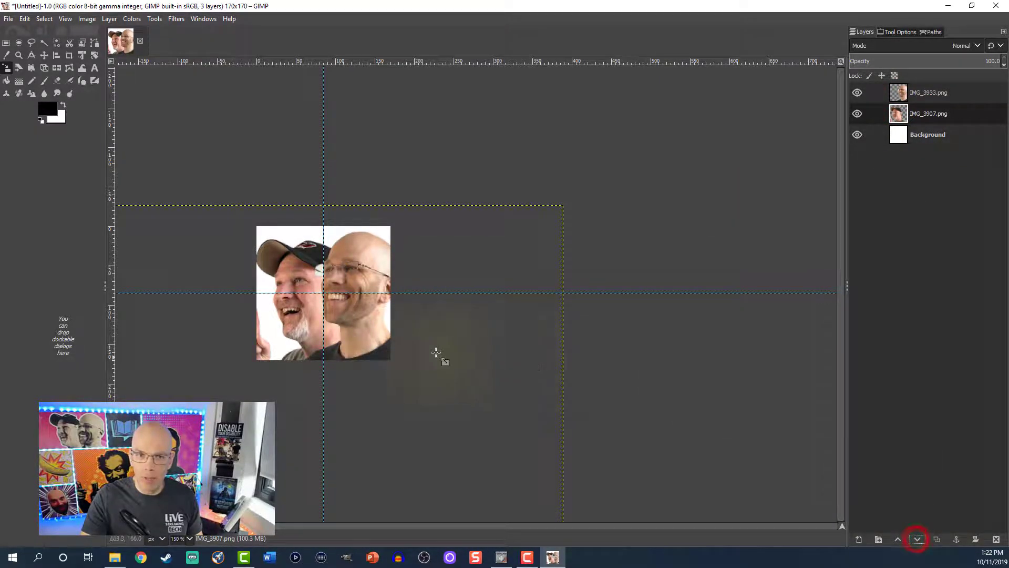
click(45, 54)
drag(302, 328, 340, 329)
click(323, 327)
click(327, 327)
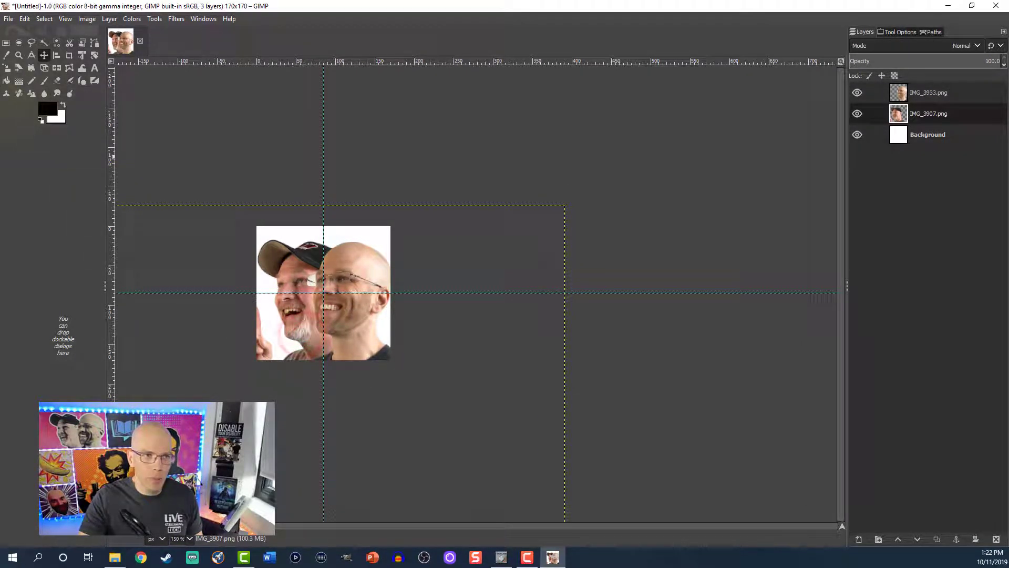
Rescale IMG_3907.png to 554×415 beside the bald man and nudge the photos into place
click(8, 68)
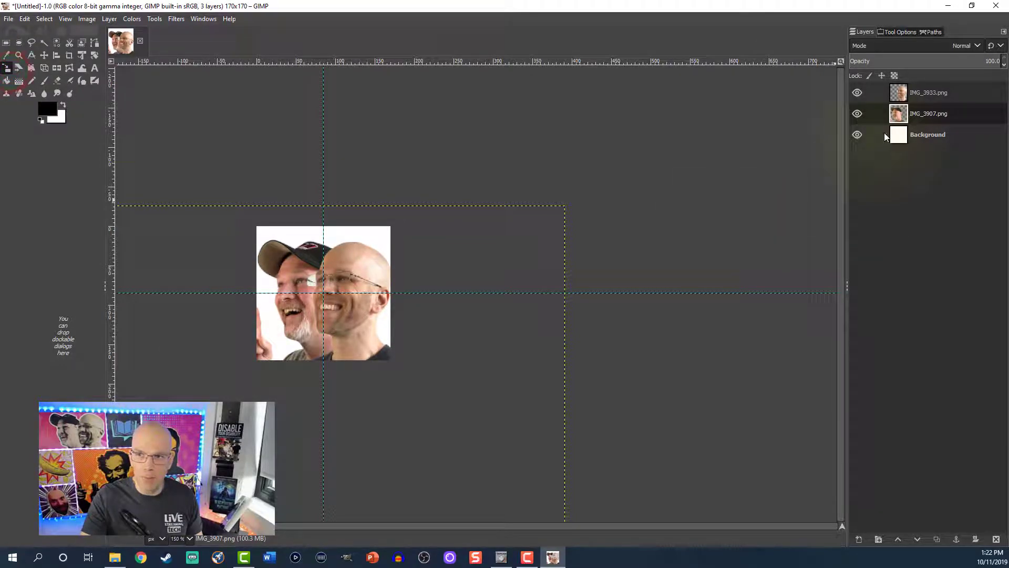
click(240, 372)
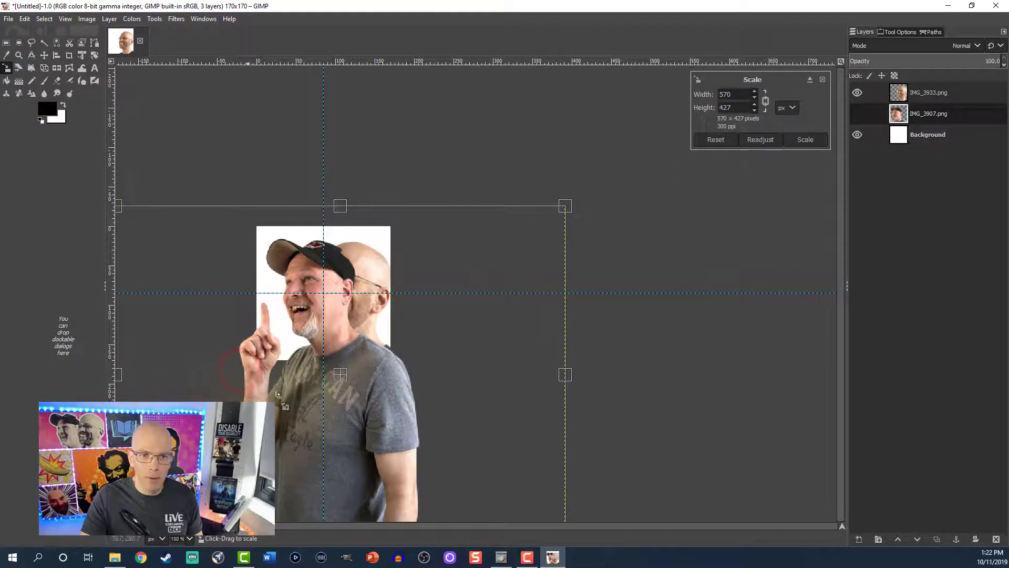
click(496, 253)
drag(341, 385, 341, 378)
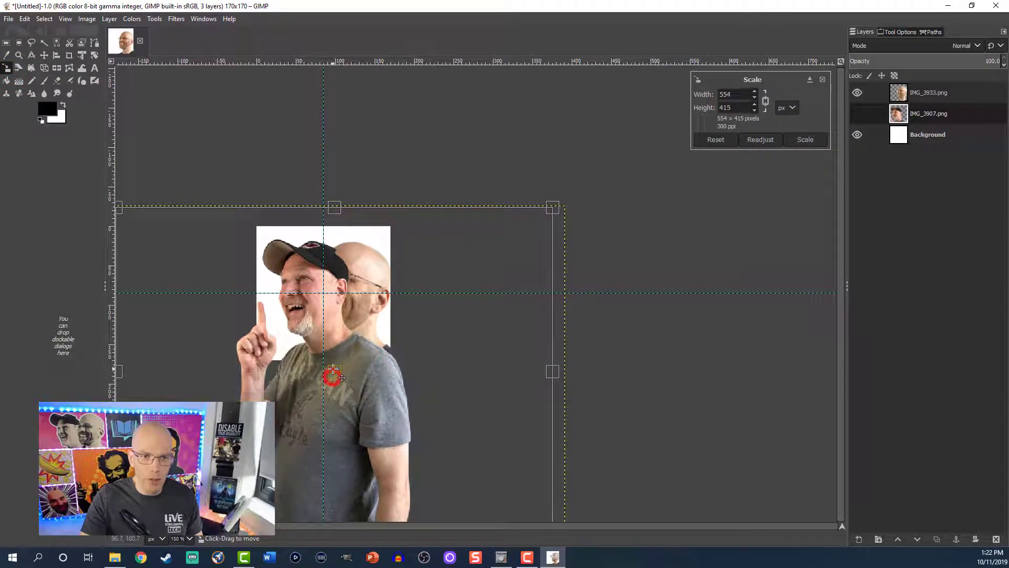
click(797, 140)
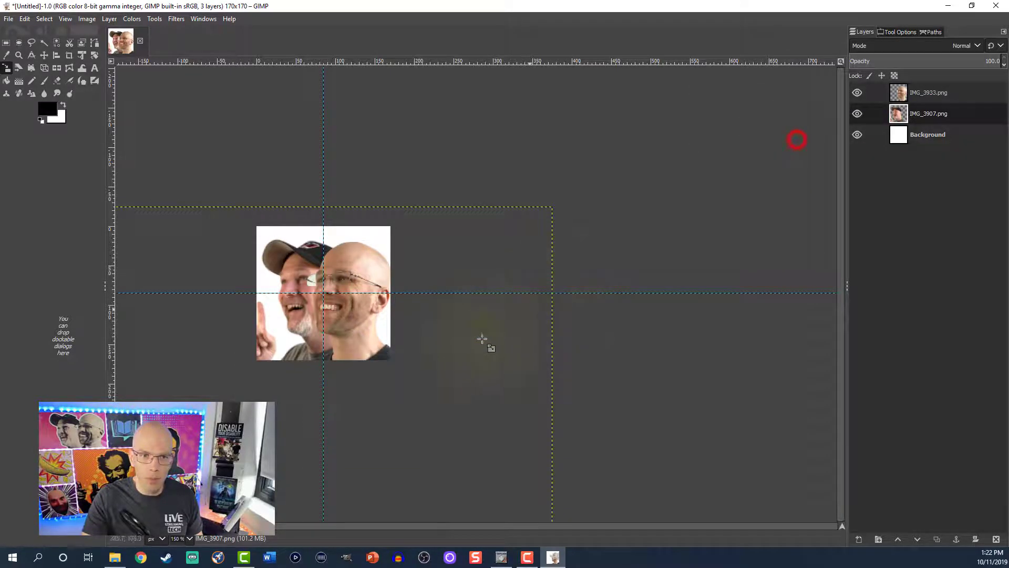
click(45, 55)
drag(348, 313, 349, 314)
click(911, 113)
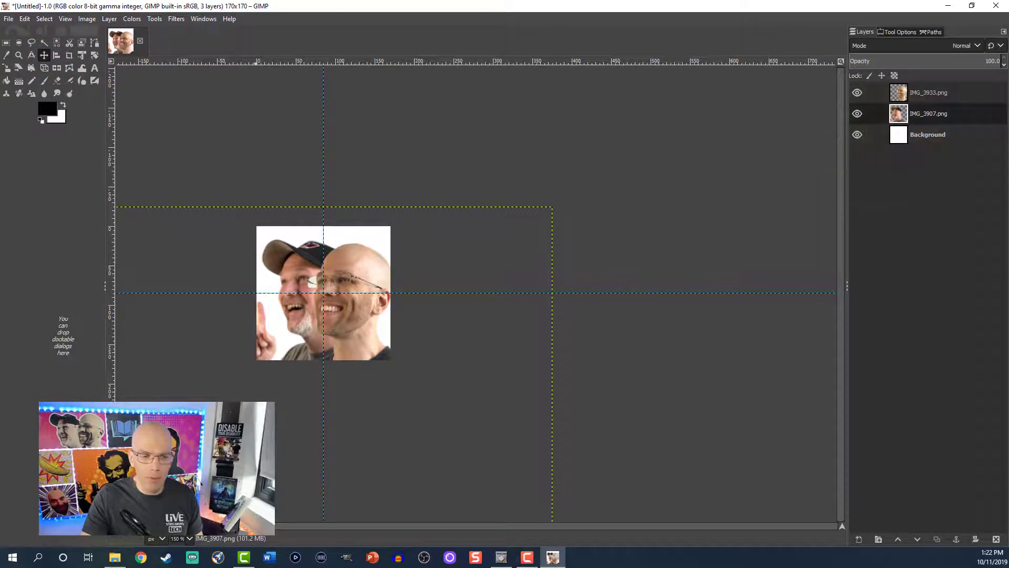
Bring Background2.png in from the IMAGES FOR LST folder and stack it just above Background
click(115, 558)
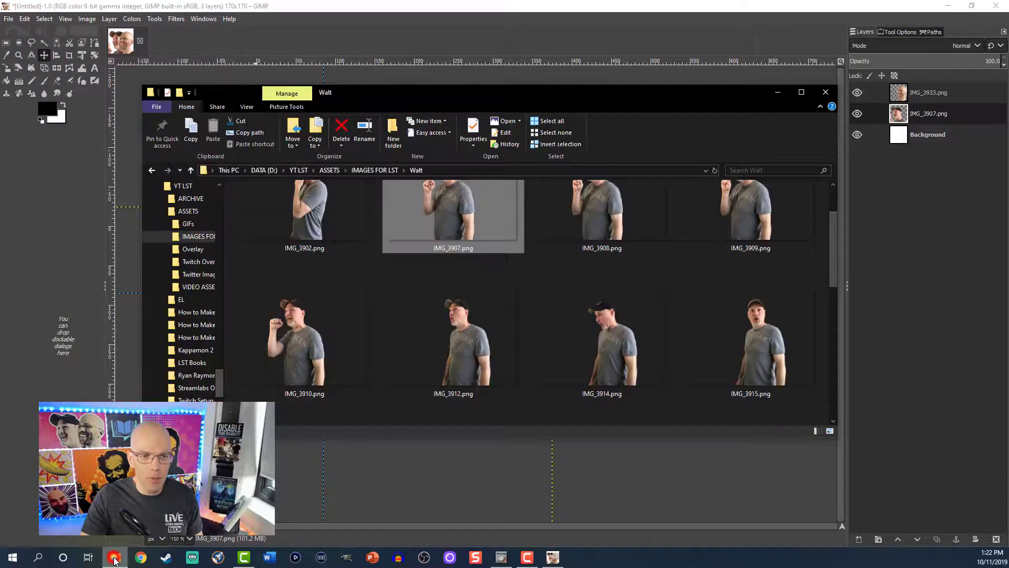
click(227, 219)
drag(679, 226, 410, 433)
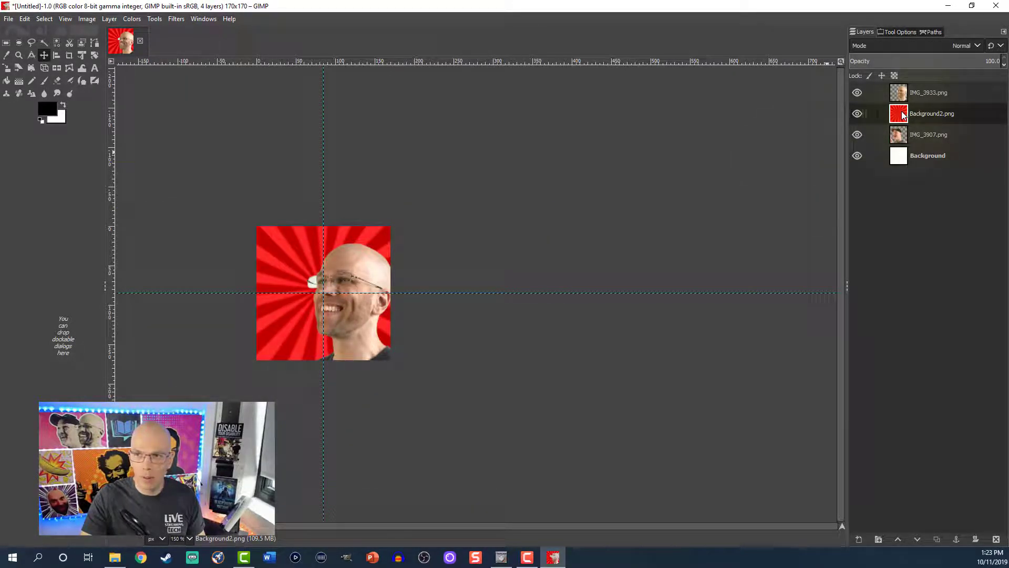
click(917, 538)
click(917, 538)
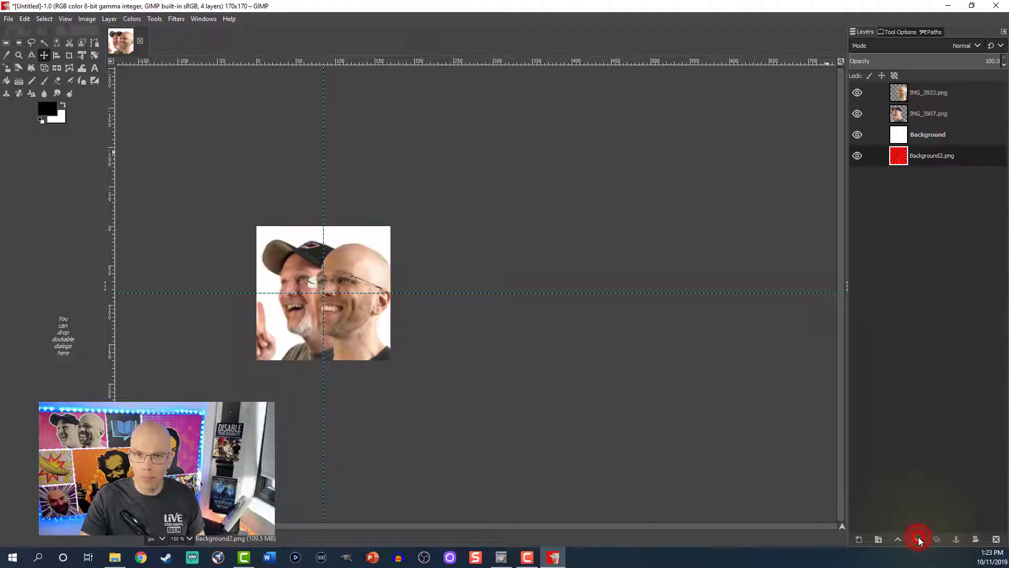
click(897, 539)
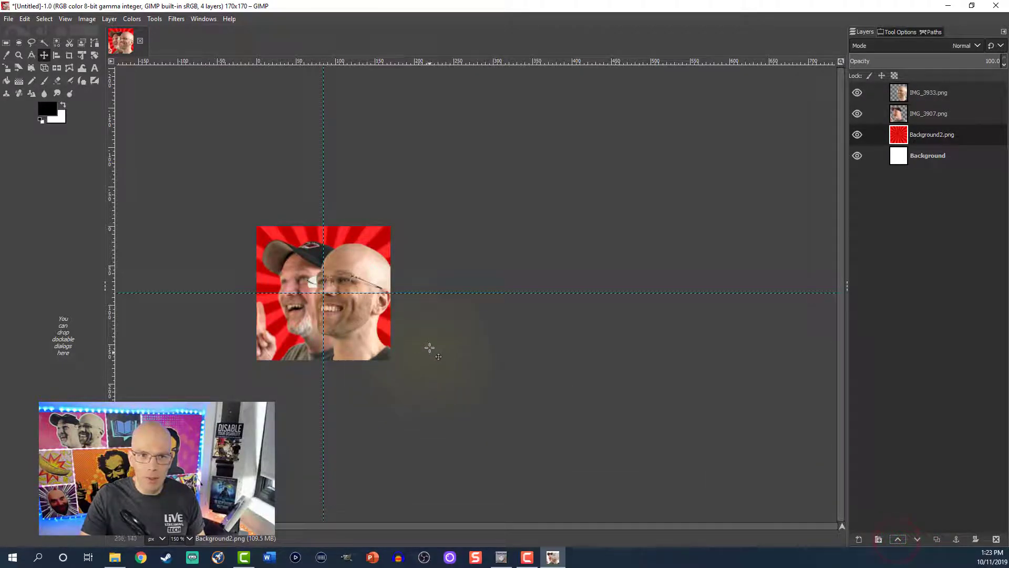
Scale the red sunburst layer to 170 pixels high (302×170)
click(6, 68)
click(409, 184)
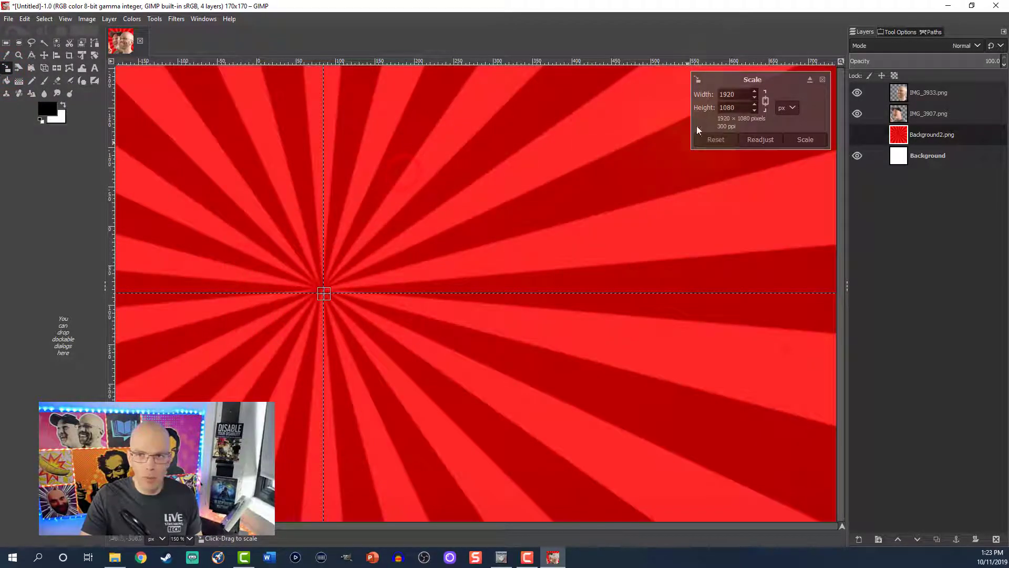
double_click(738, 94)
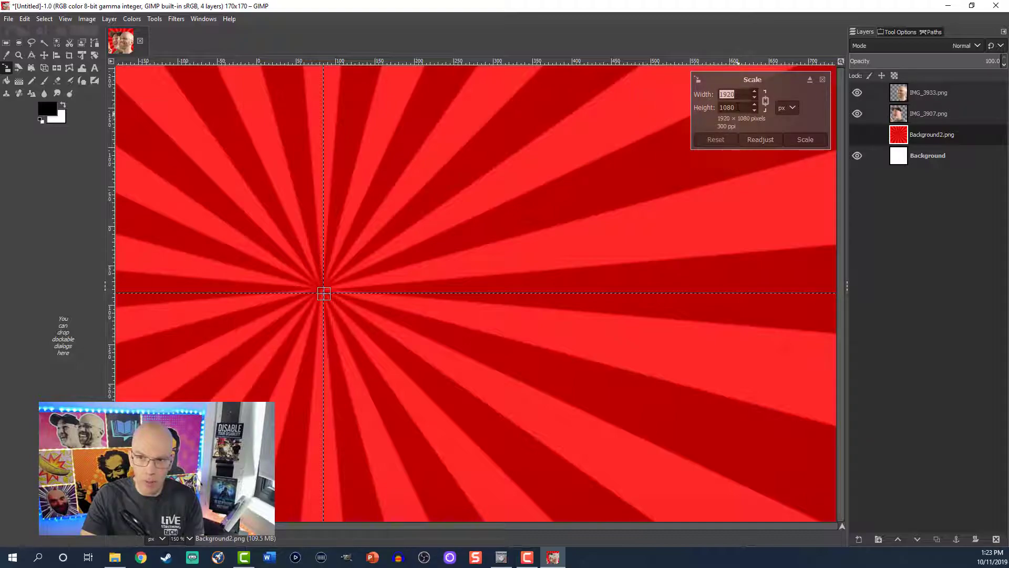
double_click(735, 107)
text(17)
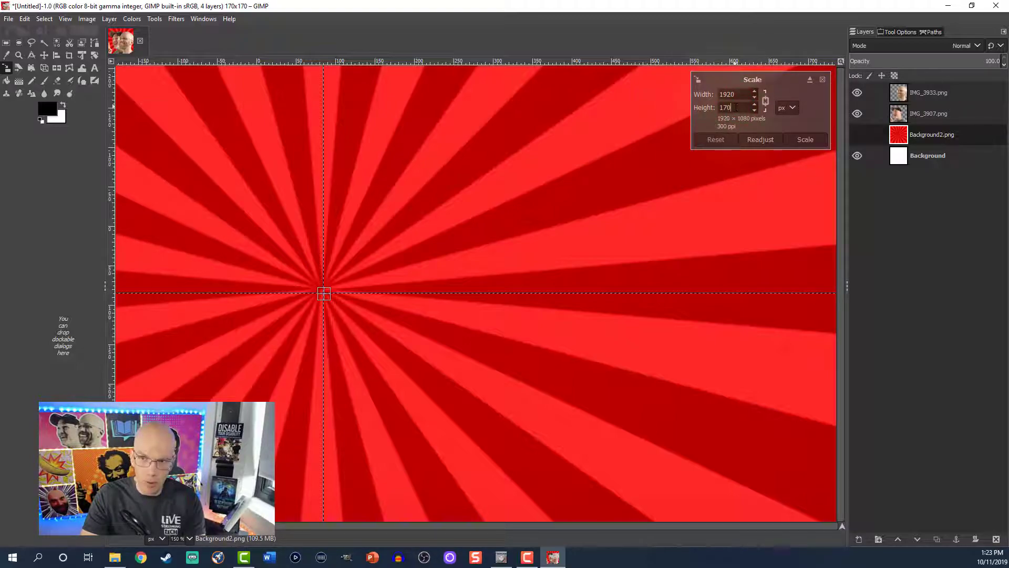
double_click(735, 95)
text(170)
click(793, 139)
ctrl+scroll(361, 201, down, 4)
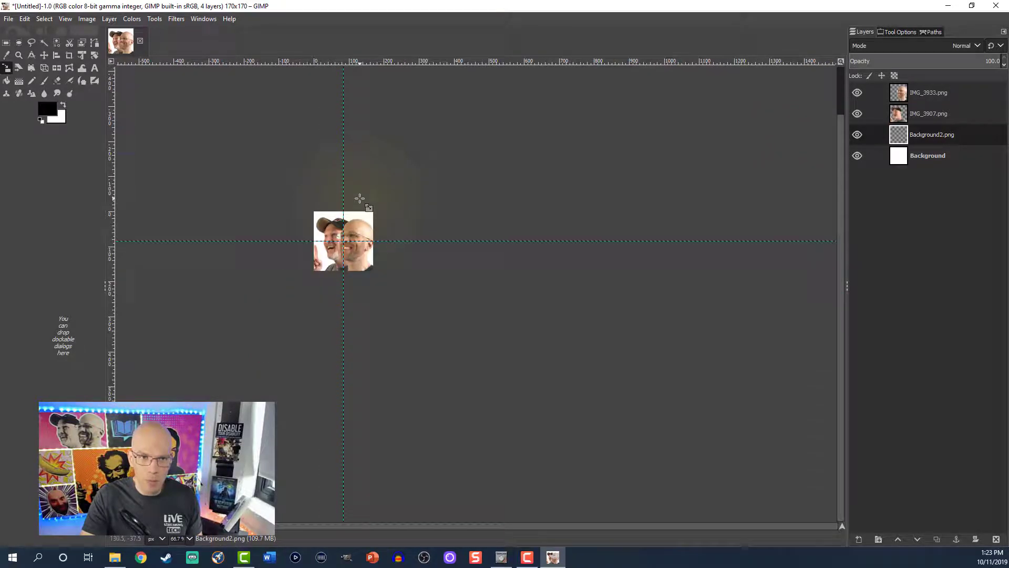
Centre the Background2.png sunburst layer horizontally and vertically on the image with the Align tool
click(56, 55)
click(223, 141)
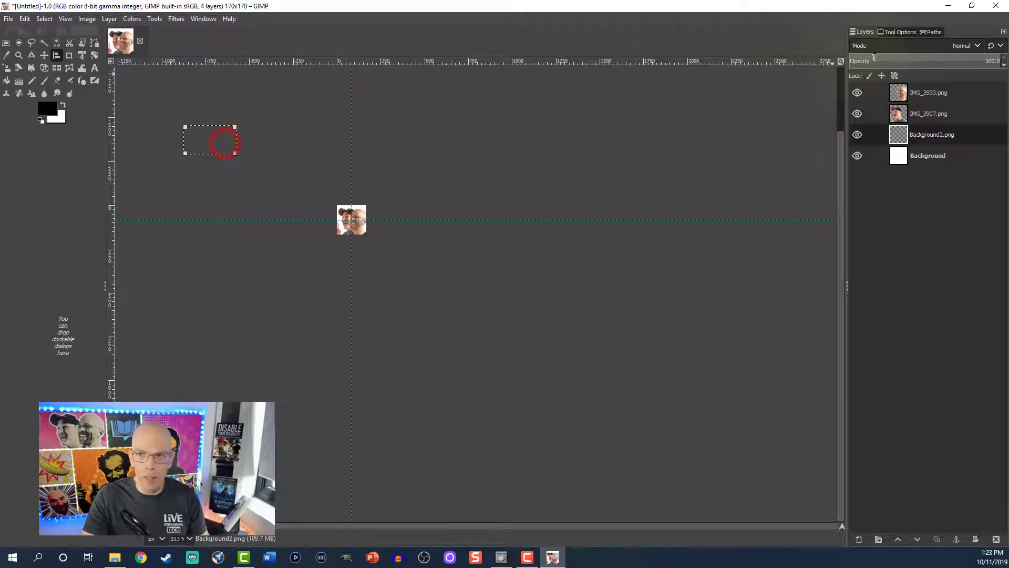
click(895, 32)
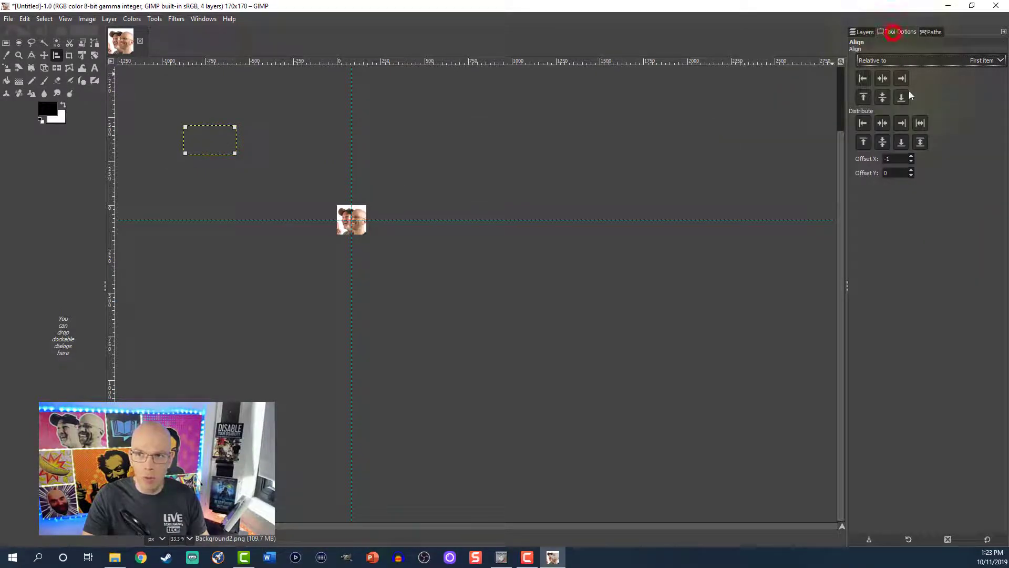
click(882, 79)
click(882, 97)
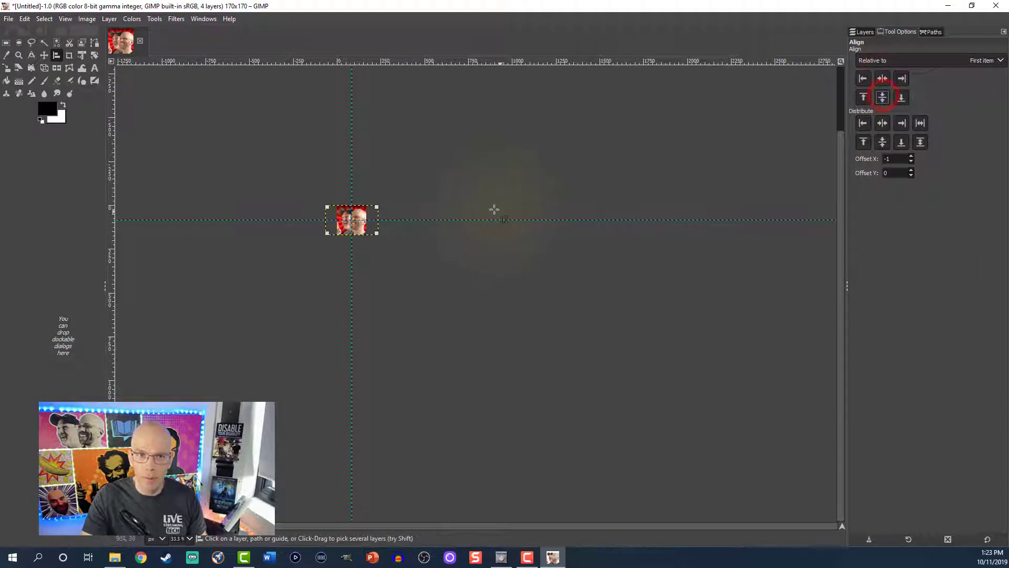
ctrl+scroll(488, 209, up, 3)
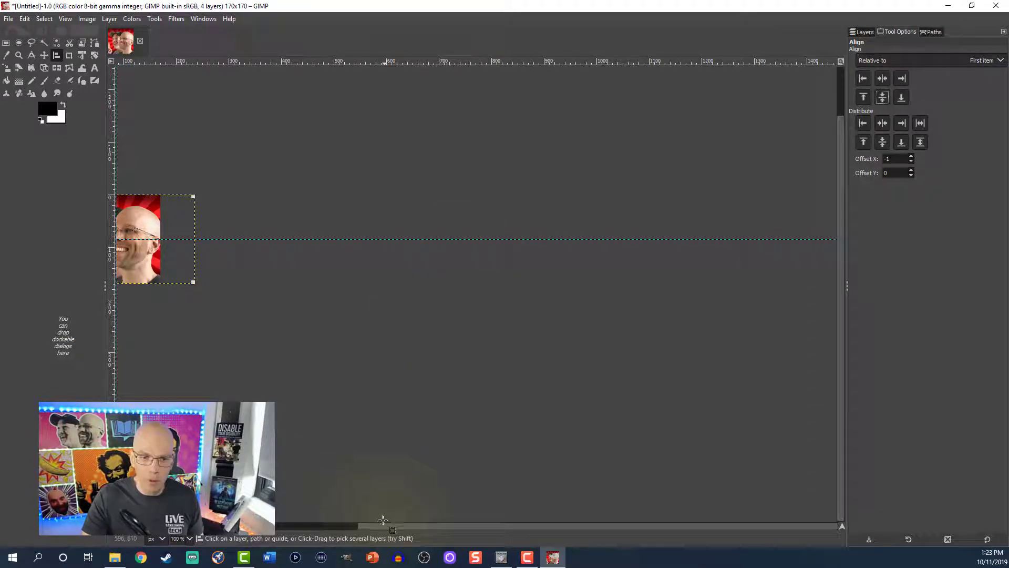
drag(366, 526, 279, 524)
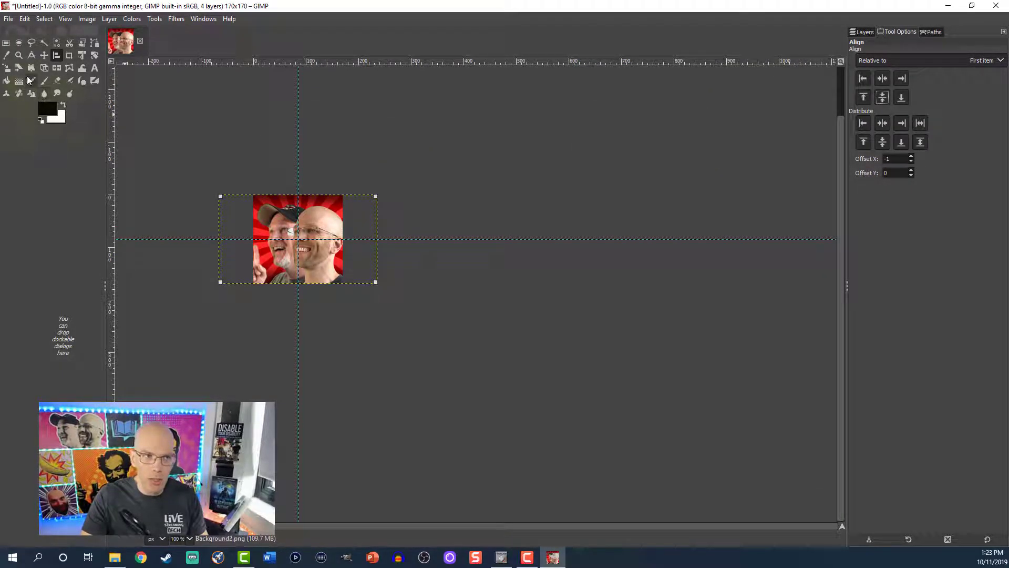
Unlink proportions and scale the sunburst layer to a 170×170 square
click(6, 67)
click(347, 231)
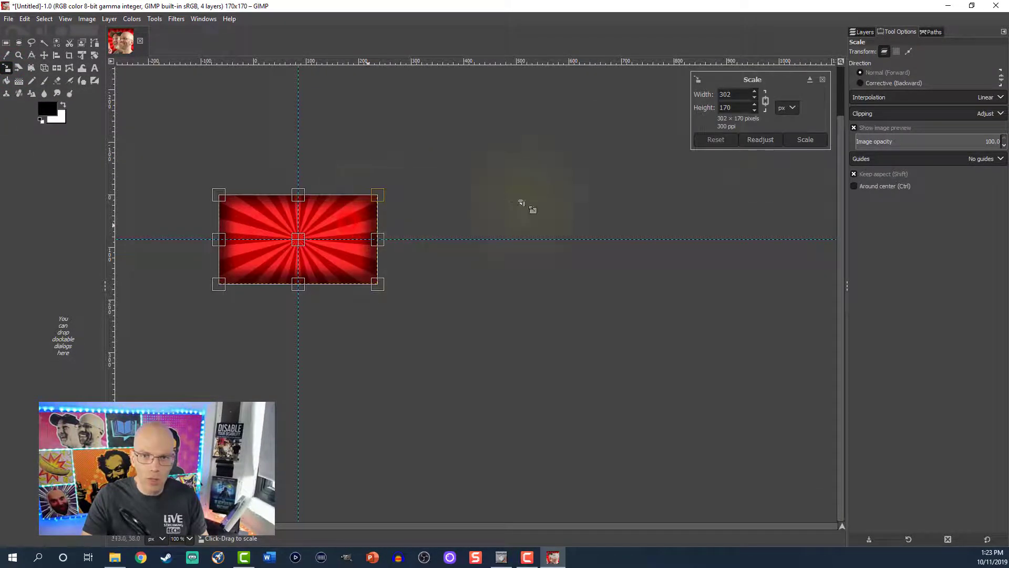
click(763, 104)
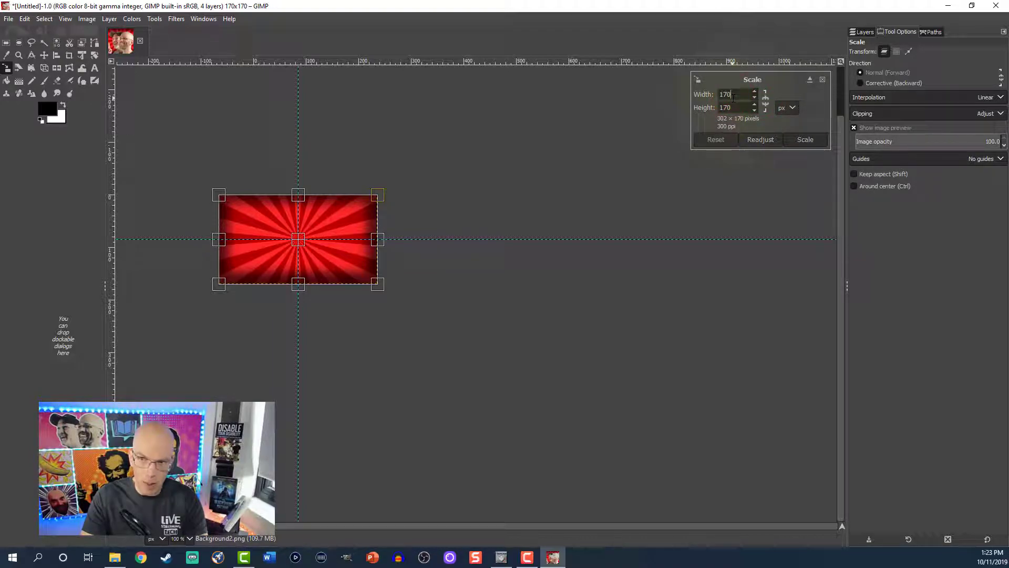
click(741, 108)
click(806, 140)
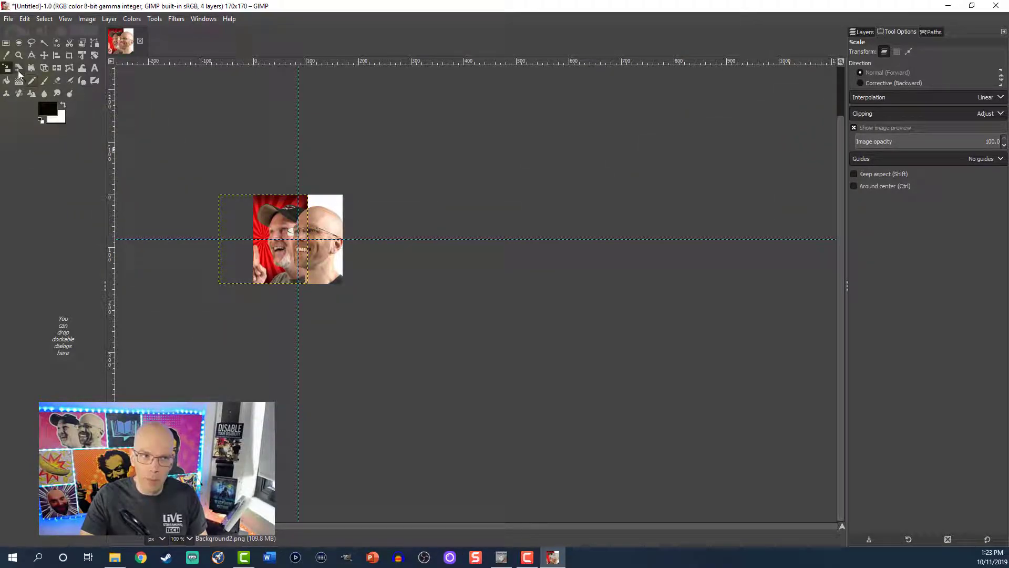
Raise Background2.png in the stack and re-centre it horizontally and vertically
click(56, 55)
click(241, 261)
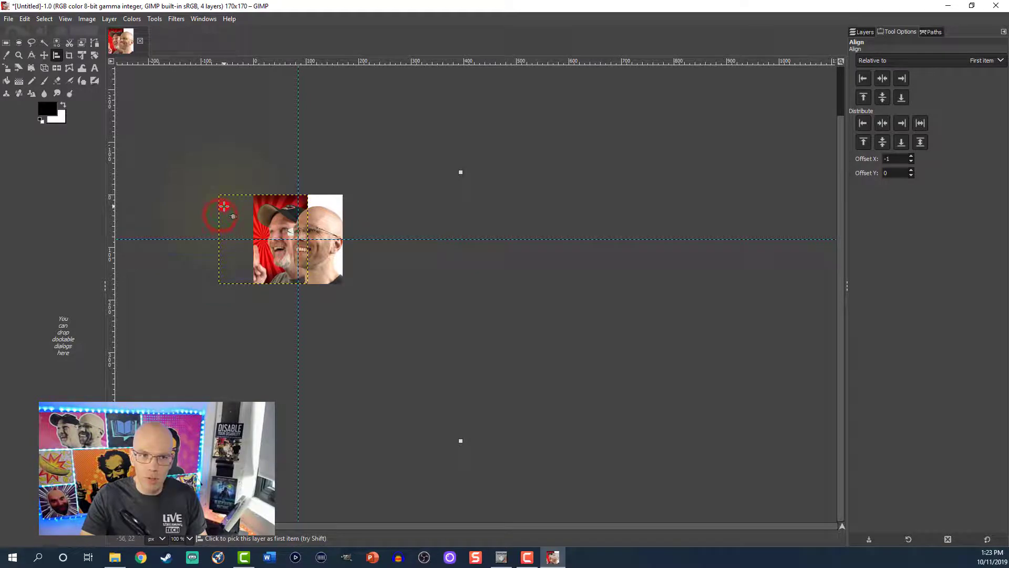
click(865, 32)
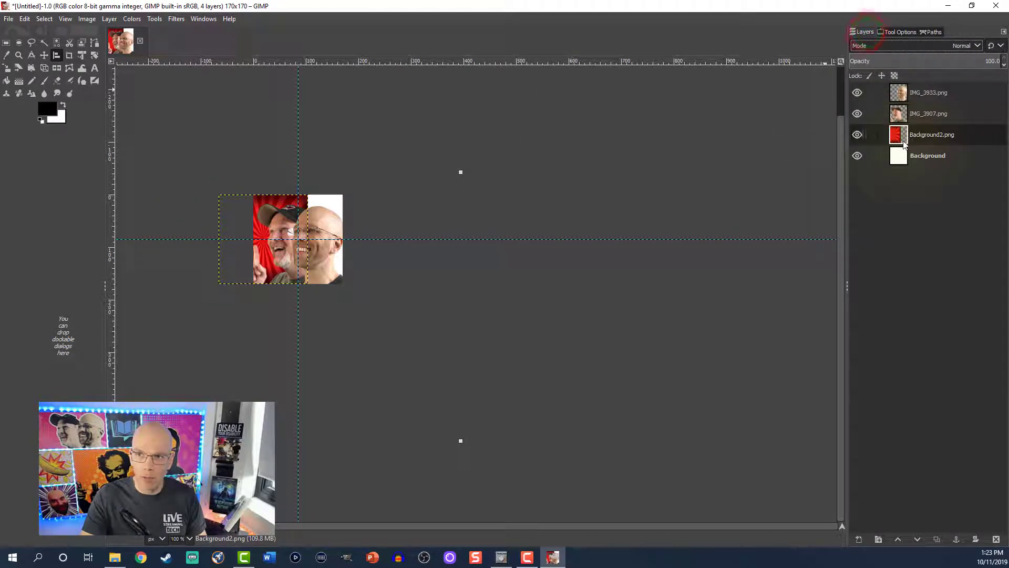
mouse_move(903, 144)
mouse_down()
mouse_move(913, 106)
mouse_move(903, 141)
mouse_up()
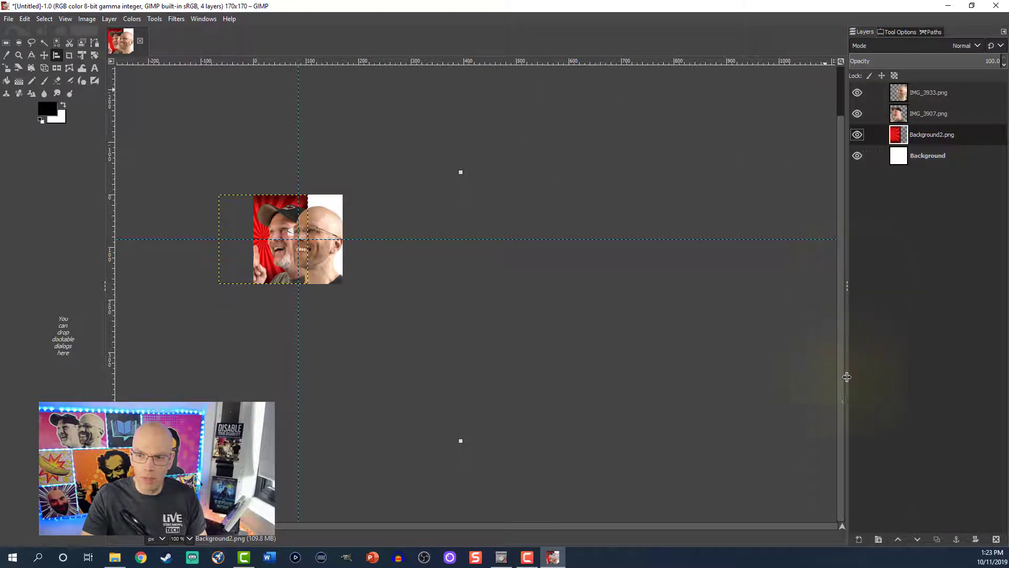
shift+click(897, 539)
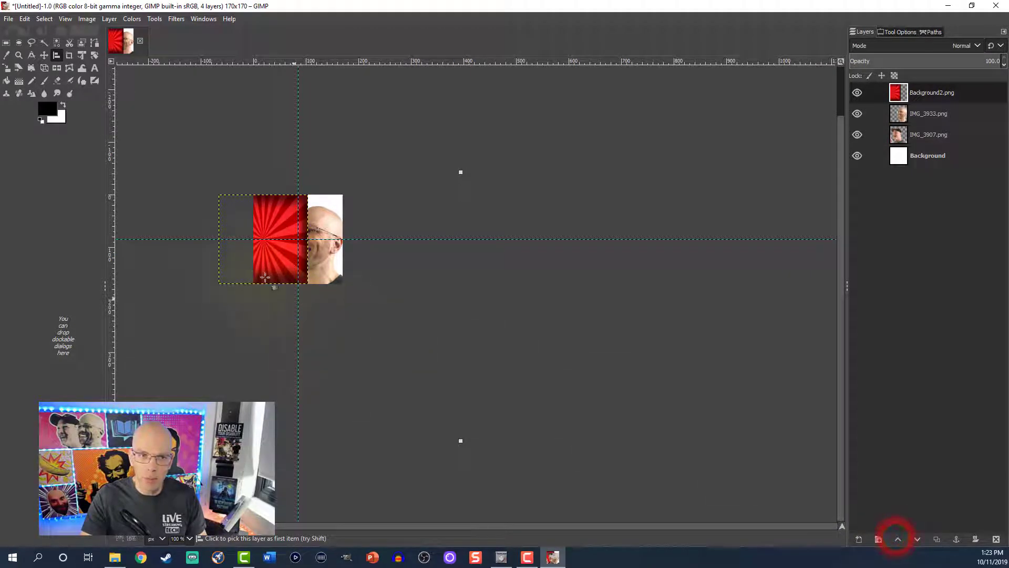
click(231, 262)
click(890, 32)
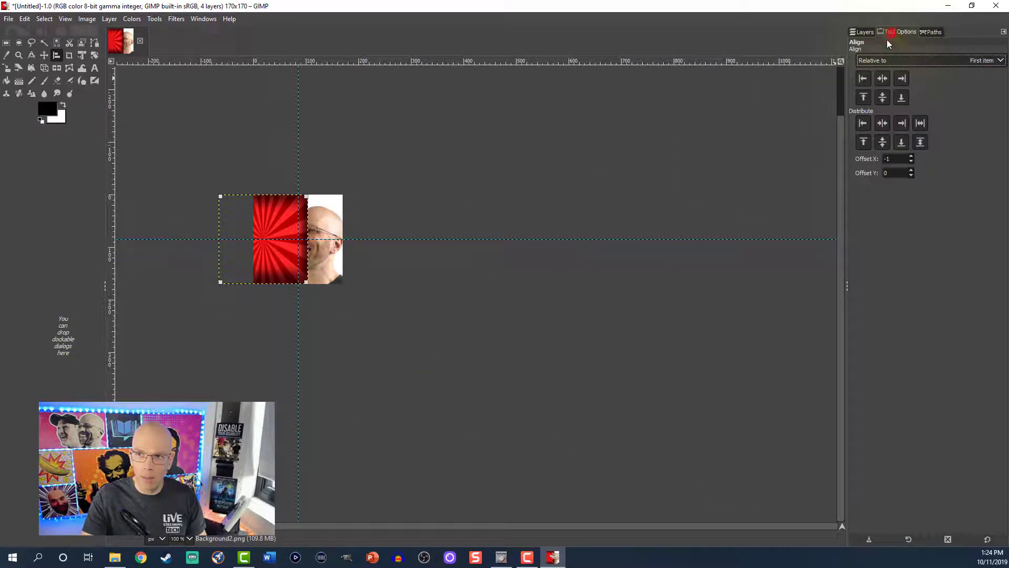
click(882, 79)
click(882, 97)
click(862, 32)
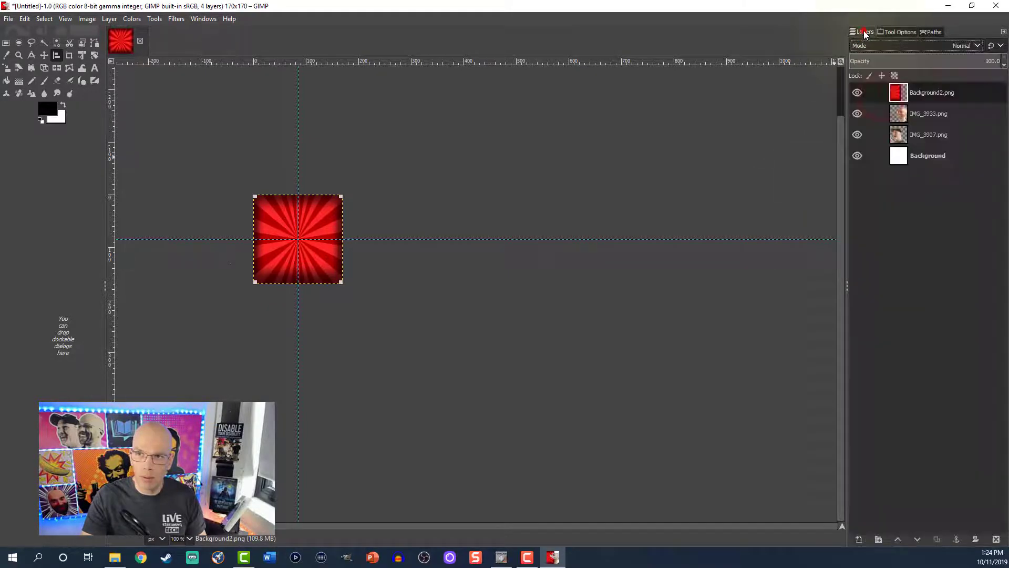
Lower Background2.png beneath both face layers, comparing with undo and redo
click(917, 539)
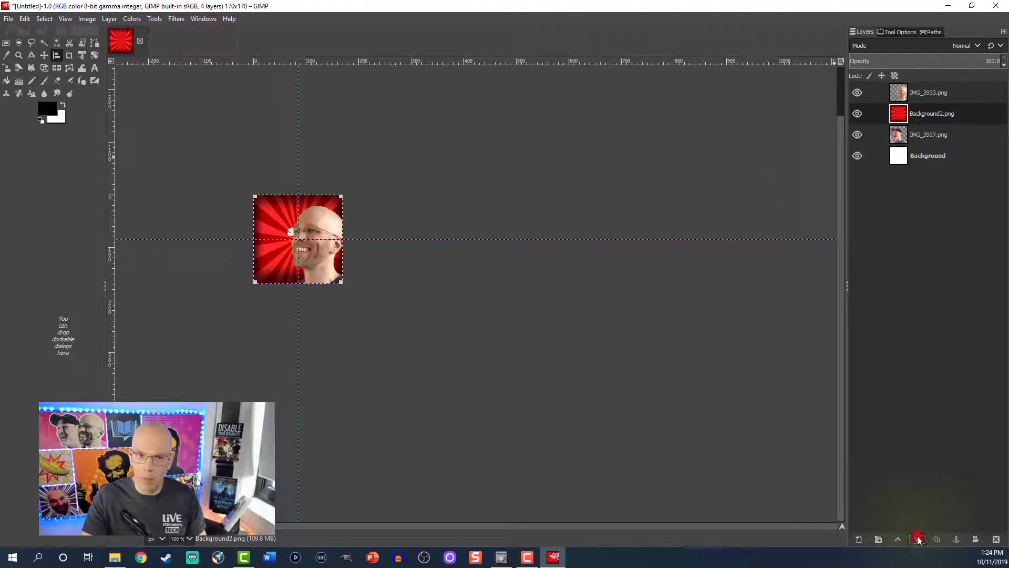
click(917, 539)
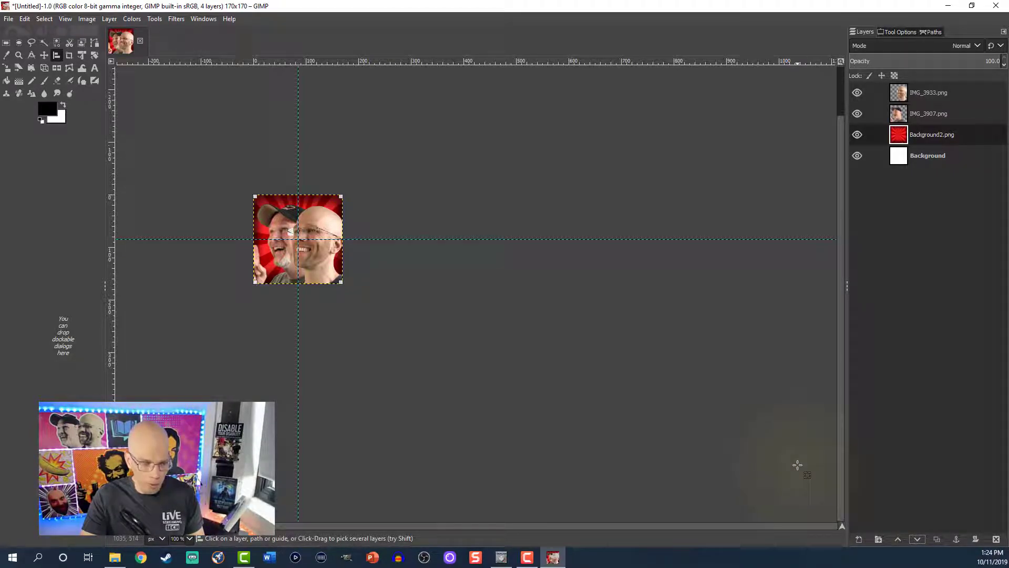
key(ctrl+z)
key(ctrl+z)
key(ctrl+z)
key(ctrl+z)
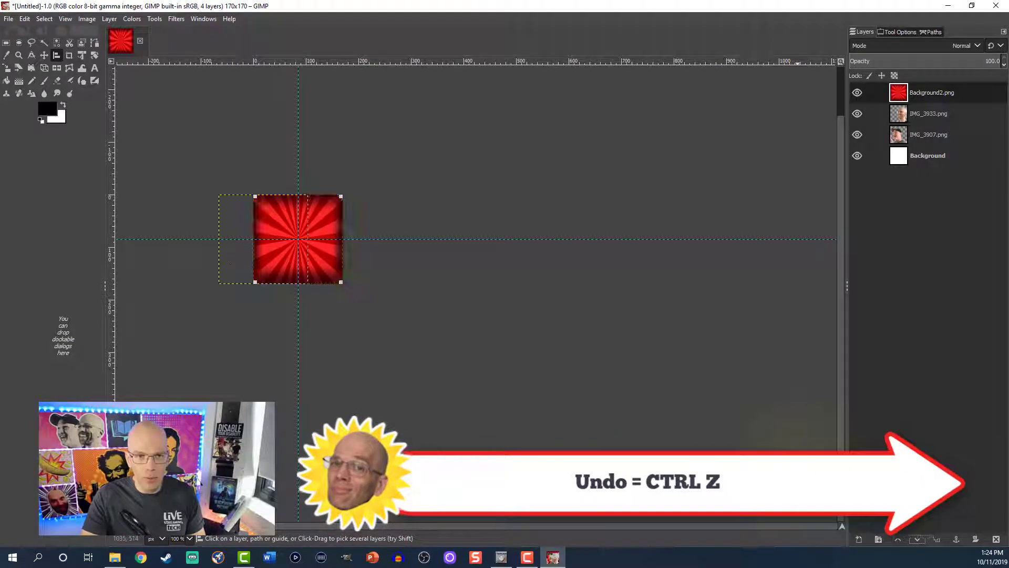
key(ctrl+y)
key(ctrl+y)
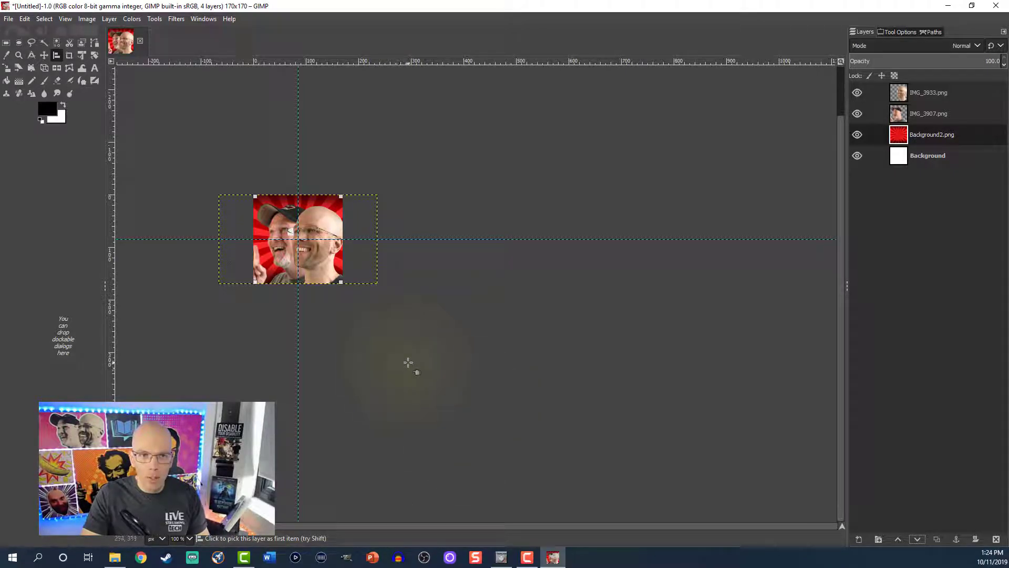
Add a transparent layer named Layer above Background2.png and draw a rectangle selection over the picture
click(494, 408)
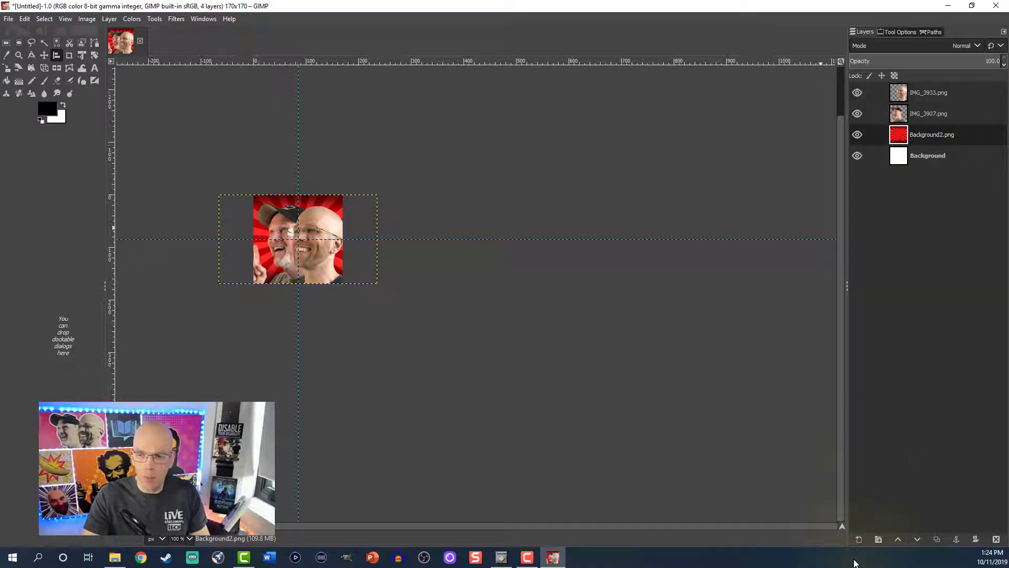
click(857, 539)
click(915, 527)
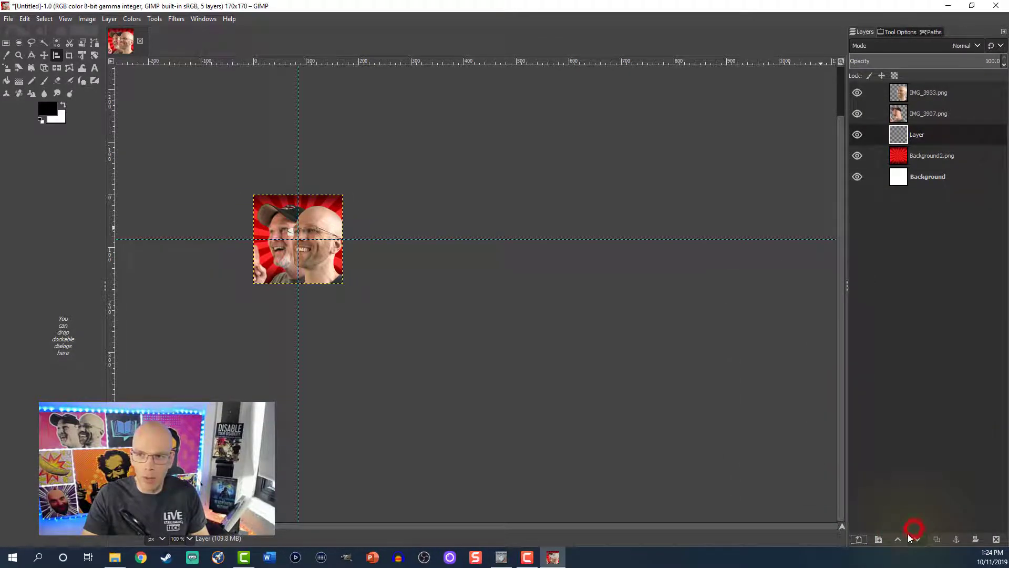
click(5, 44)
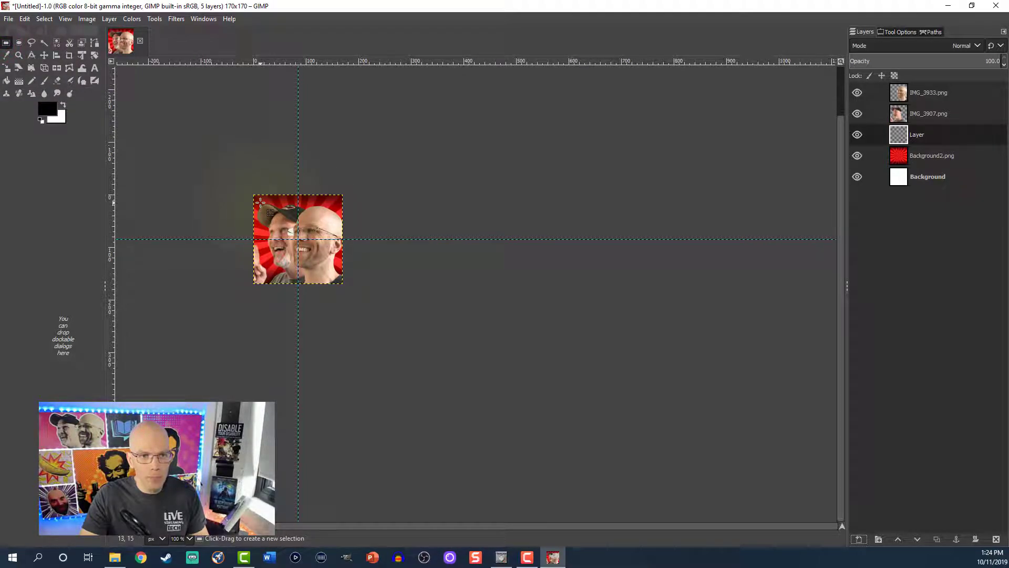
drag(260, 202, 339, 280)
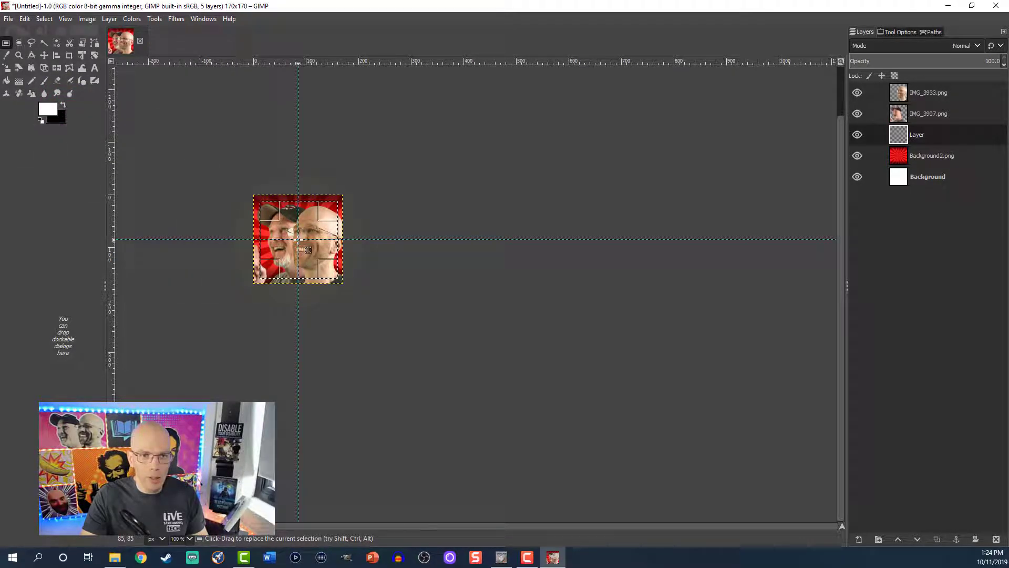
Stroke the selection with an 8 px white line to frame the picture
right_click(298, 240)
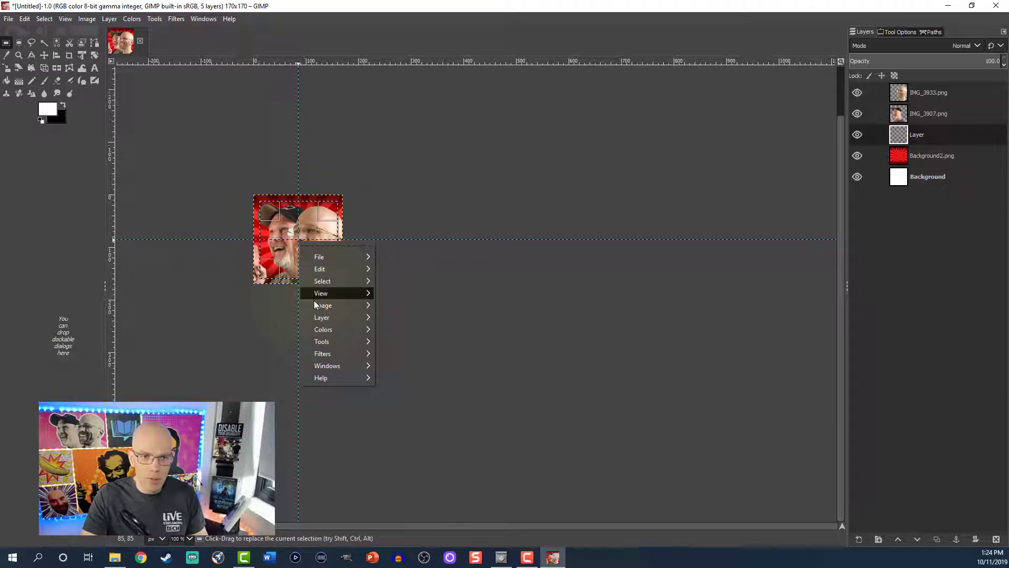
mouse_move(344, 269)
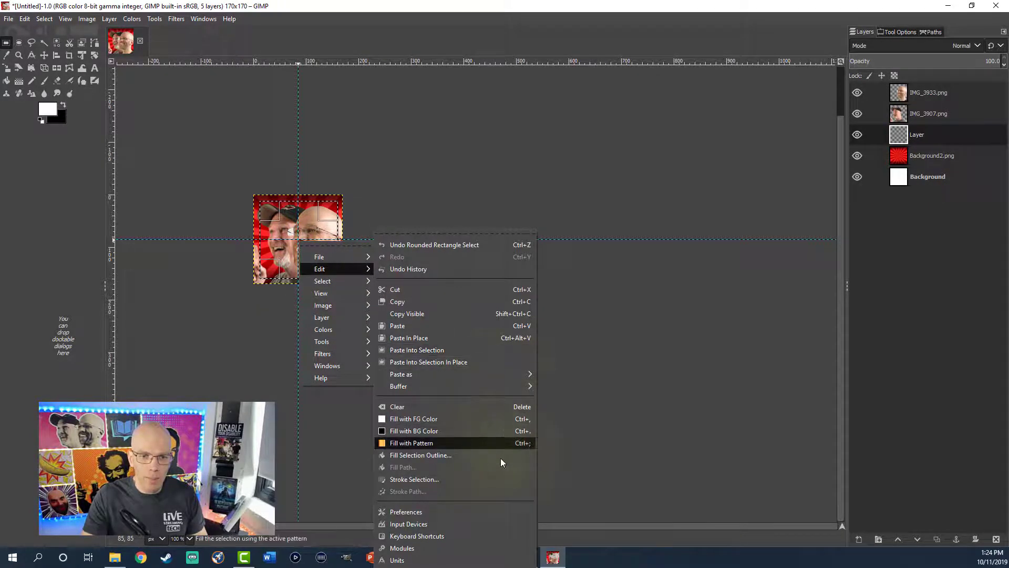
click(462, 477)
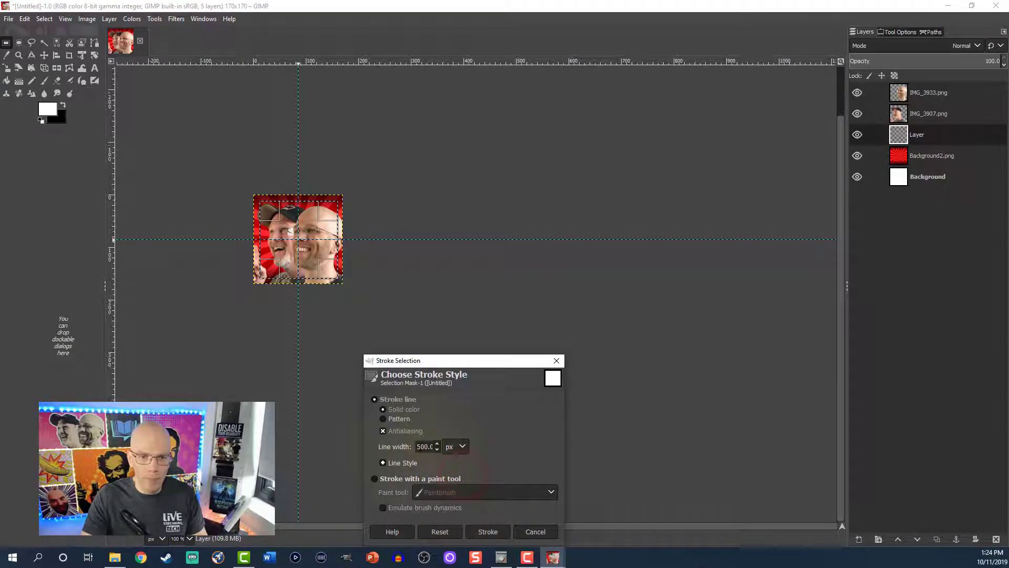
triple_click(421, 446)
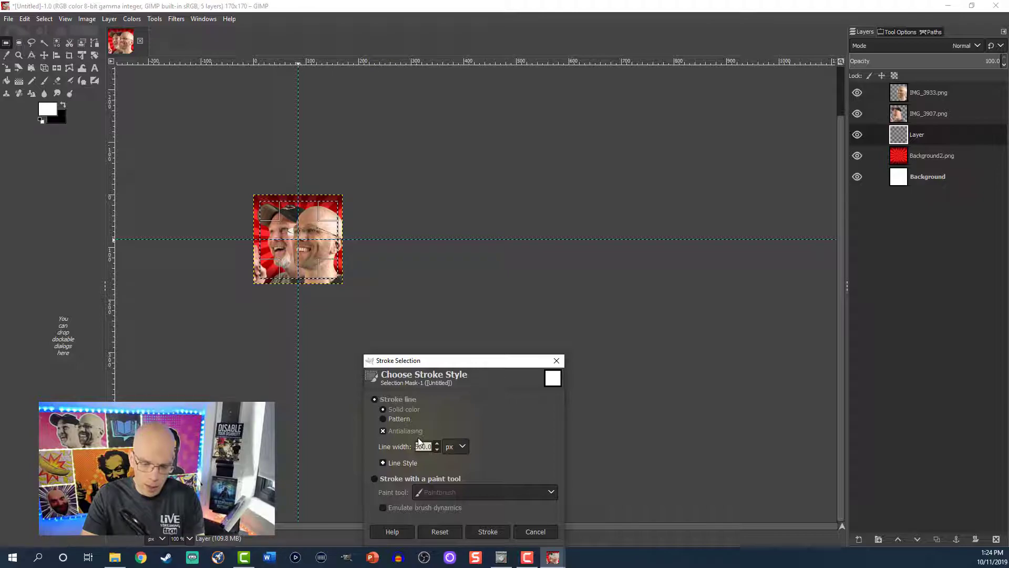
text(8)
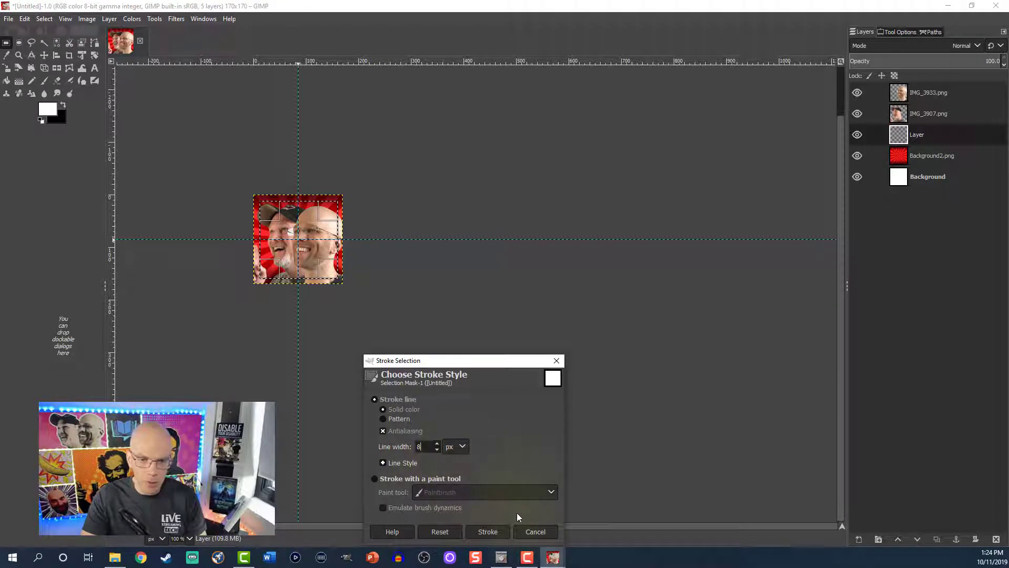
click(496, 531)
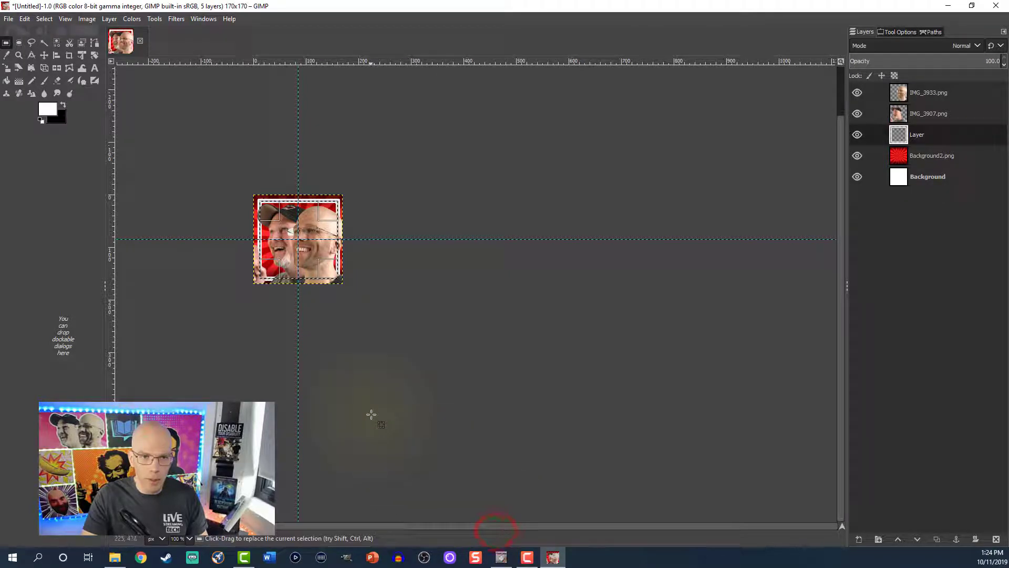
Zoom the picture to 200% and undo the previous white stroke
key(2)
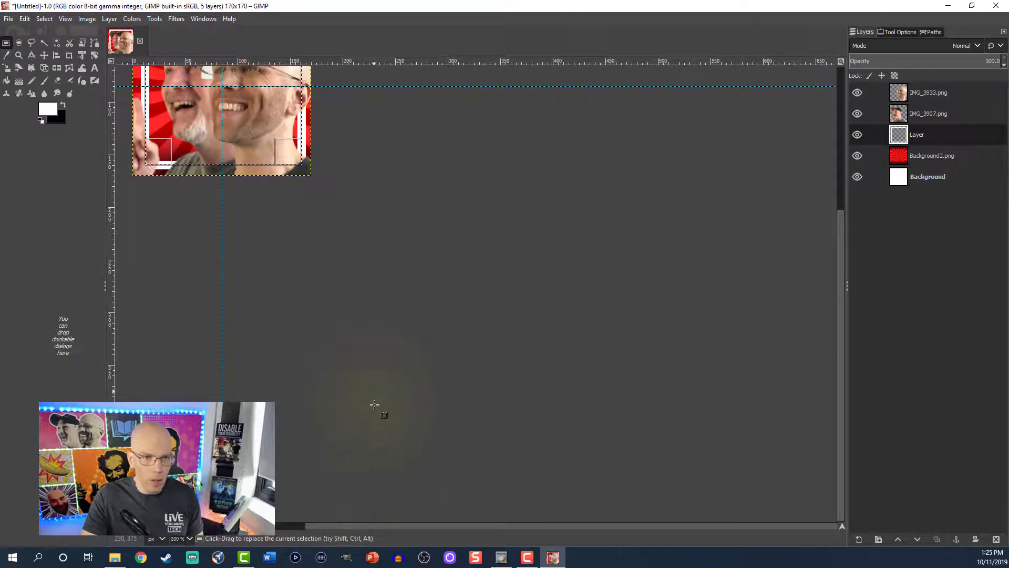
drag(372, 526, 324, 526)
scroll(394, 451, up, 5)
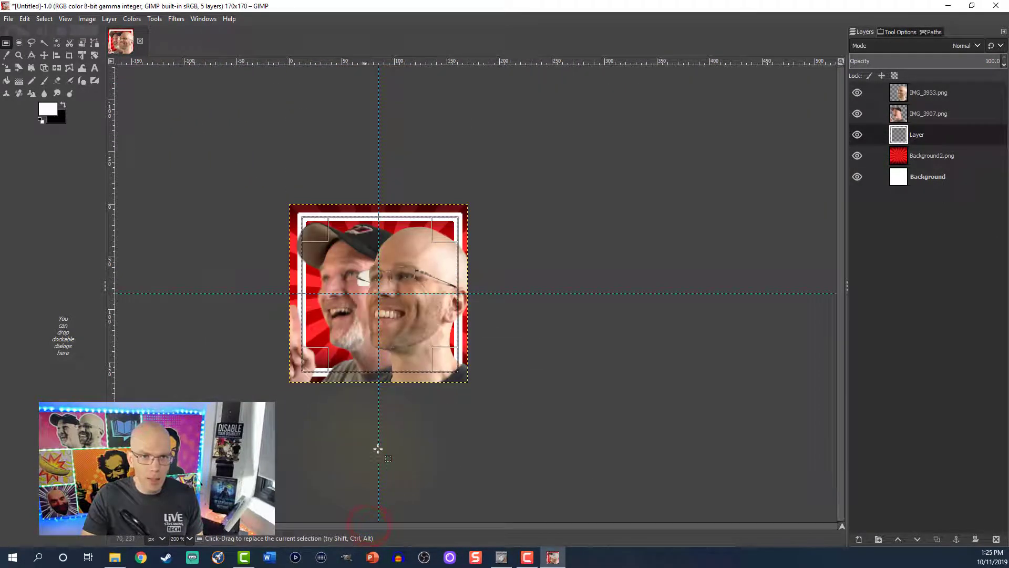
key(ctrl+z)
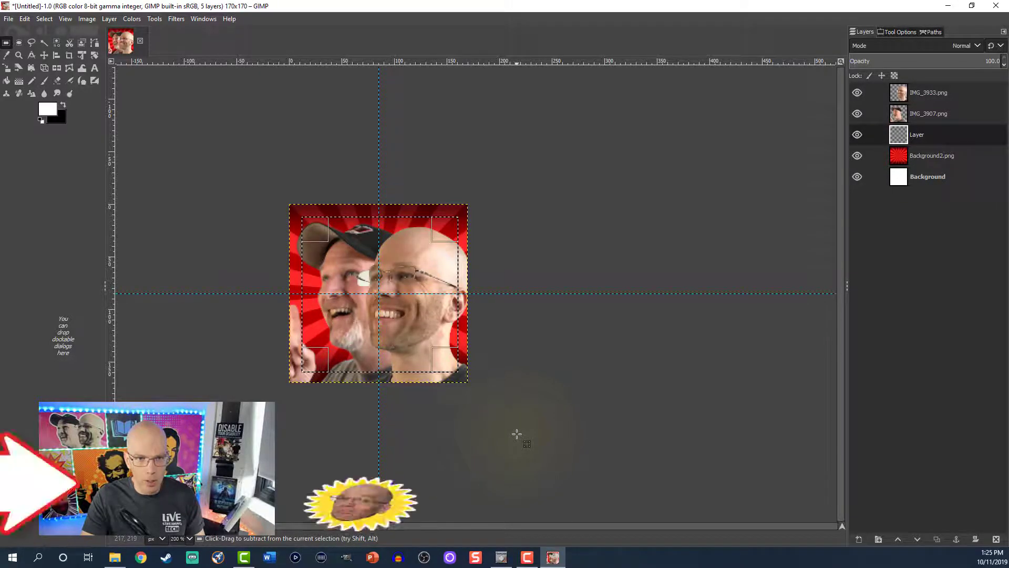
Stroke the selection again with a 4.0 px white line, then clear the selection
right_click(370, 307)
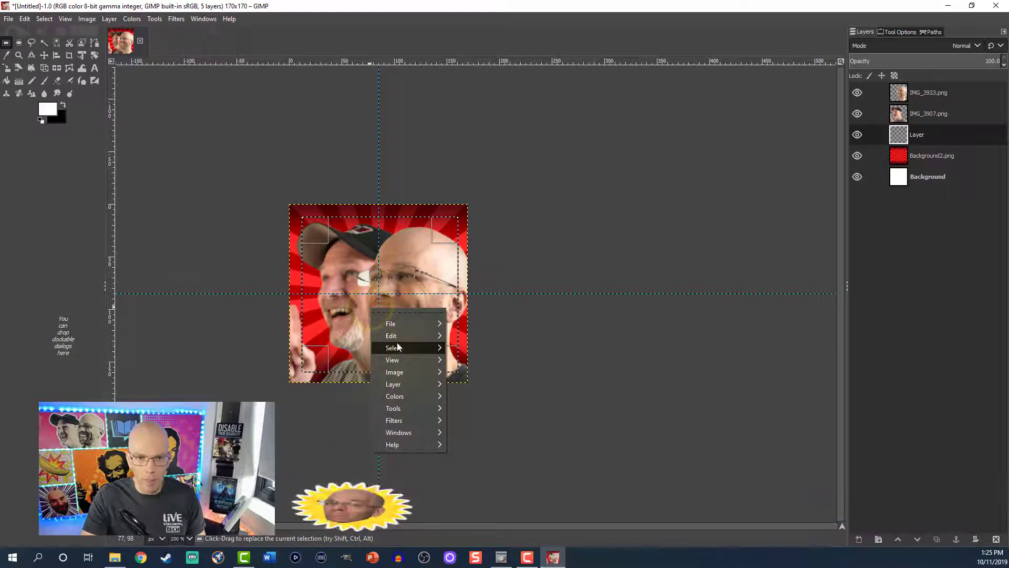
mouse_move(397, 337)
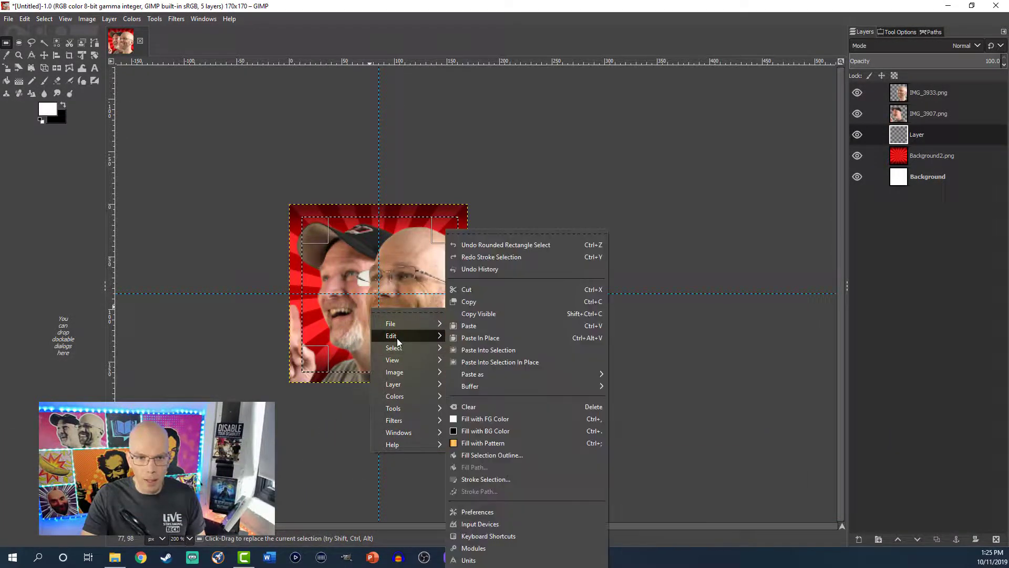
click(499, 479)
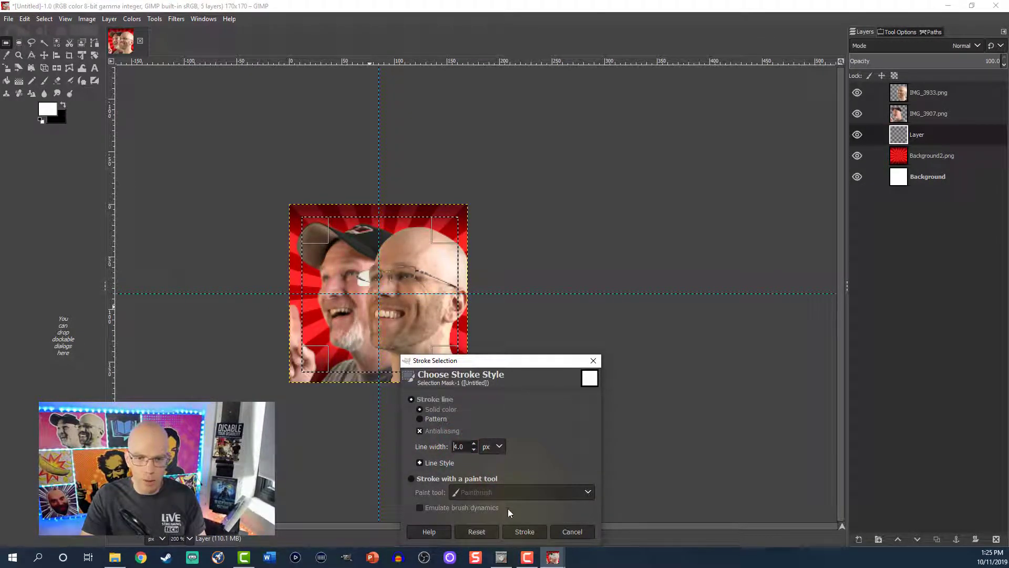
click(518, 528)
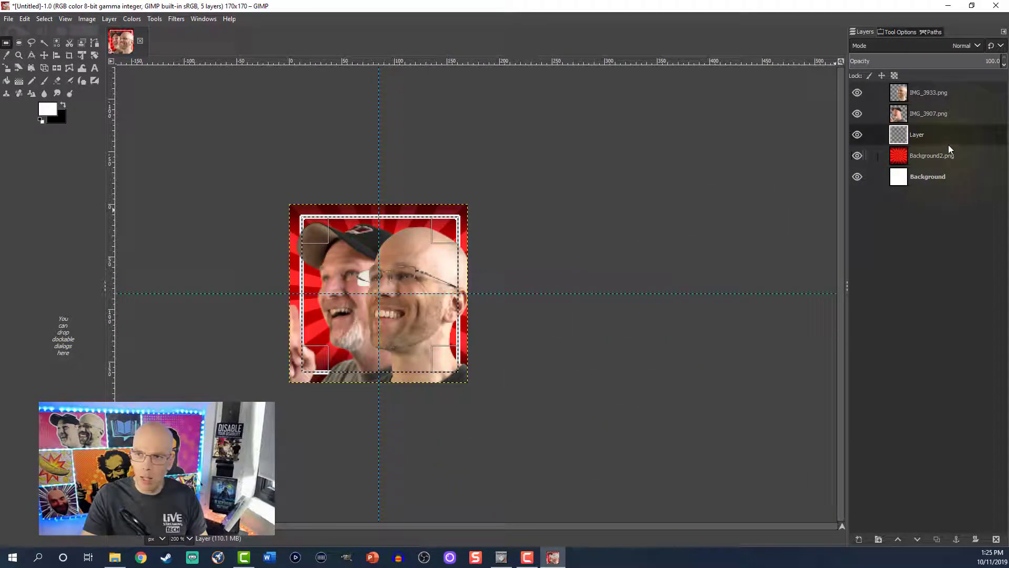
click(895, 141)
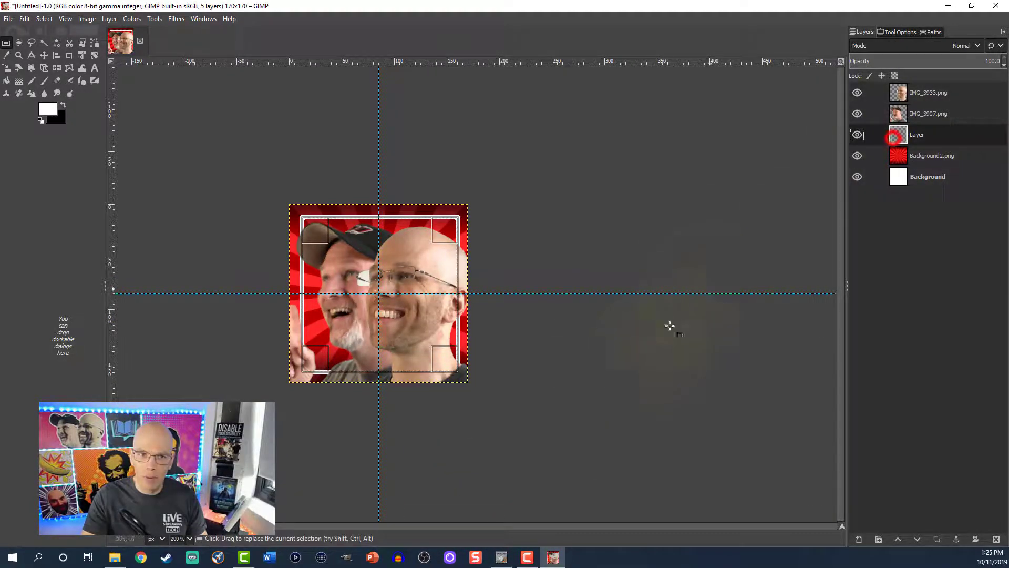
click(650, 348)
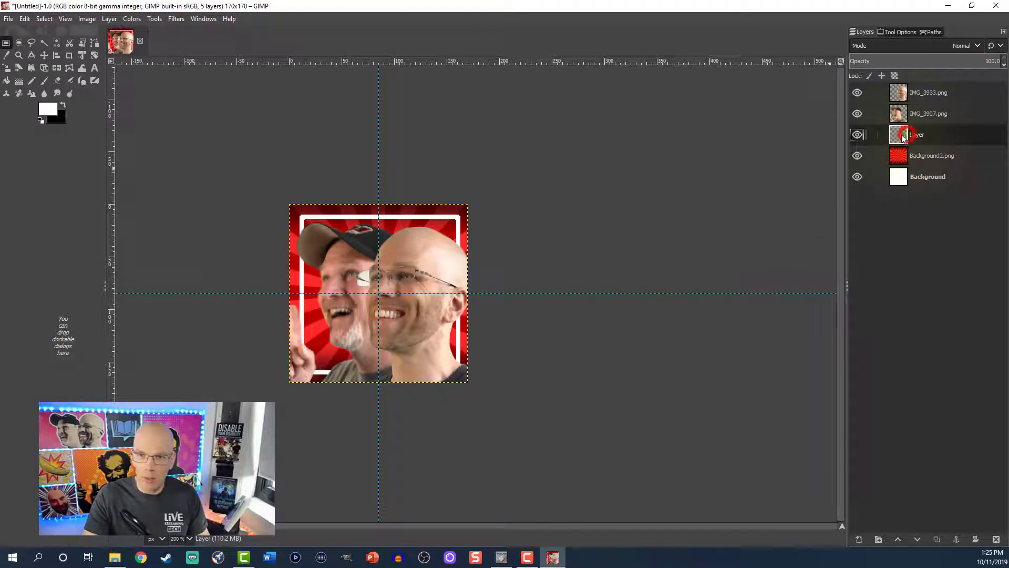
Lower the white frame layer's opacity to 39
click(1004, 65)
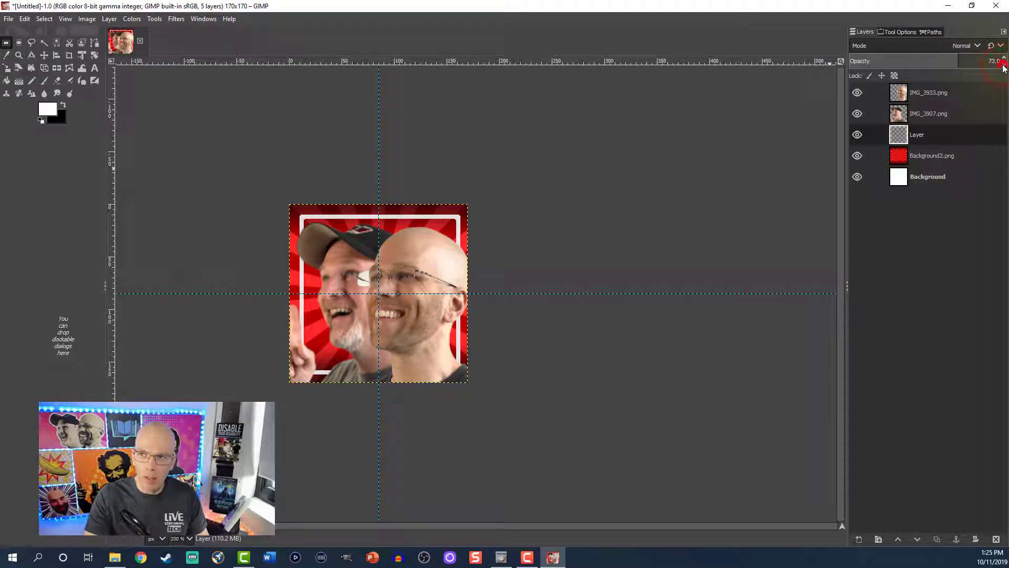
click(1004, 66)
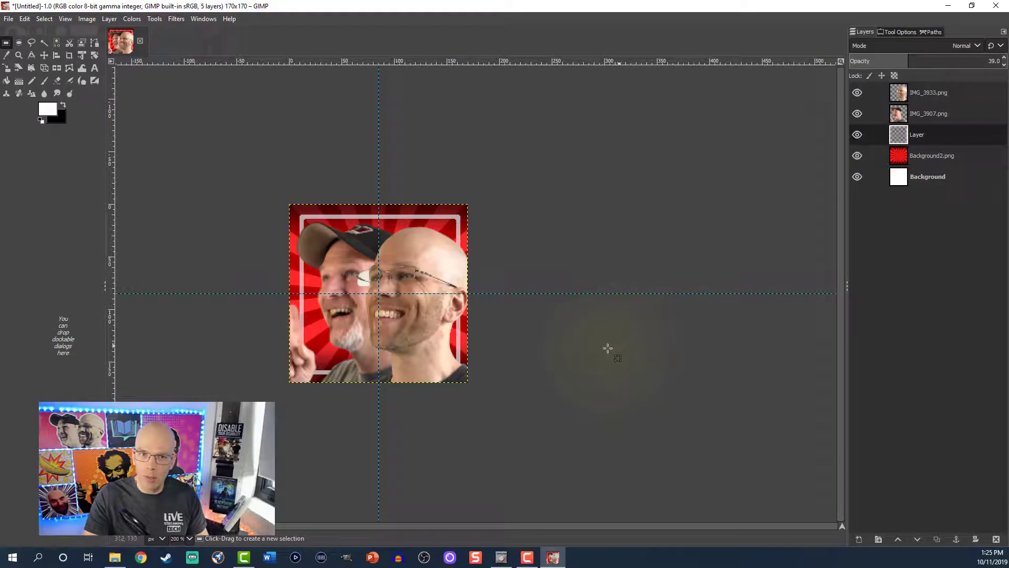
ctrl+scroll(599, 345, down, 1)
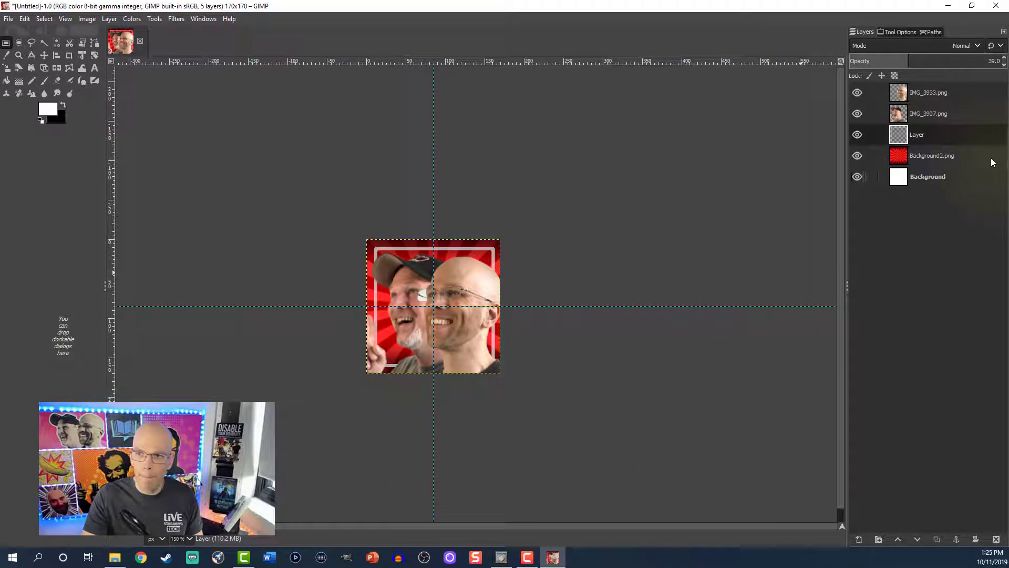
Nudge the IMG_3907.png and IMG_3933.png face layers slightly with the Move tool
click(902, 115)
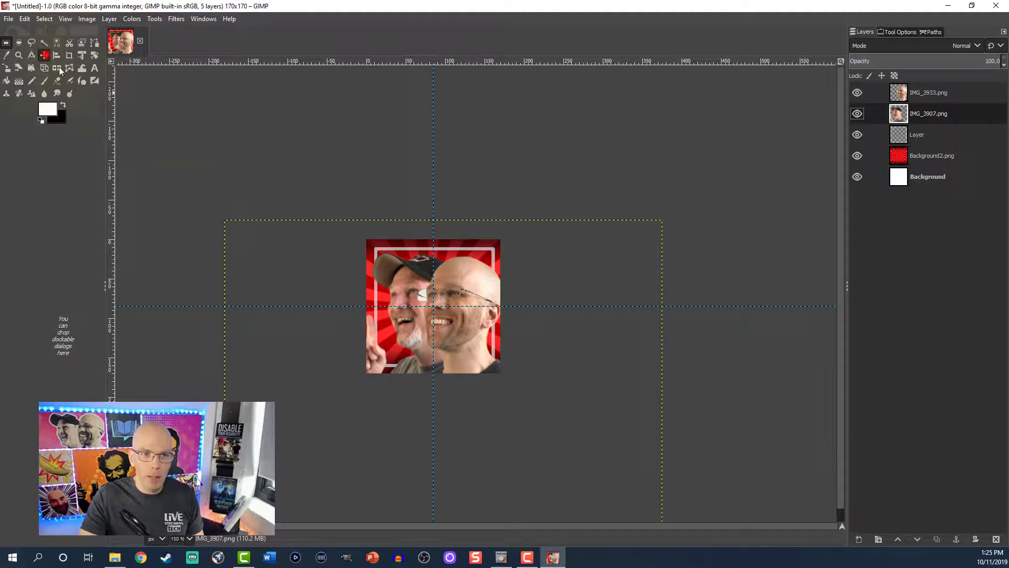
click(44, 55)
drag(406, 333, 405, 333)
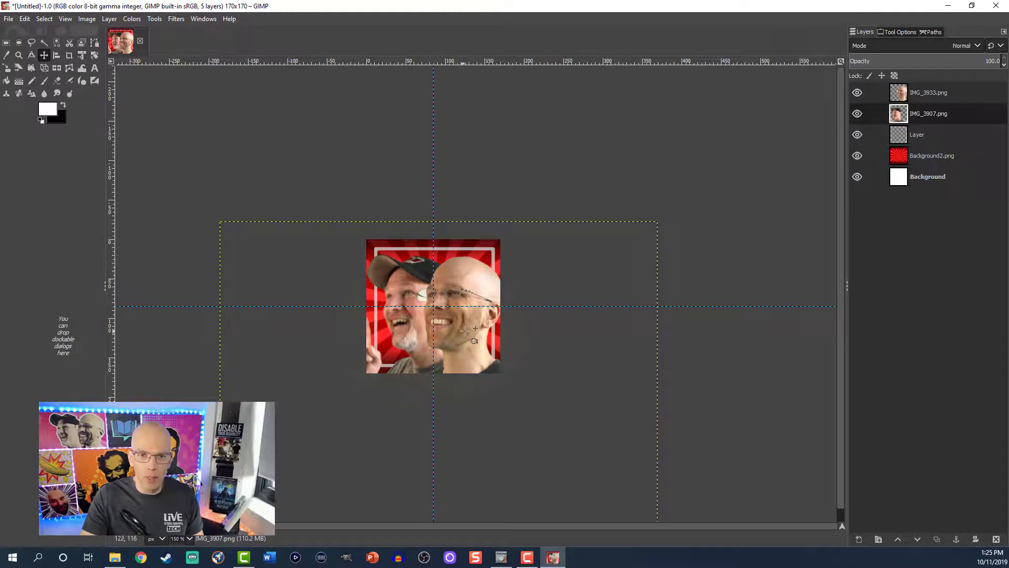
drag(468, 327, 466, 326)
key(ctrl+z)
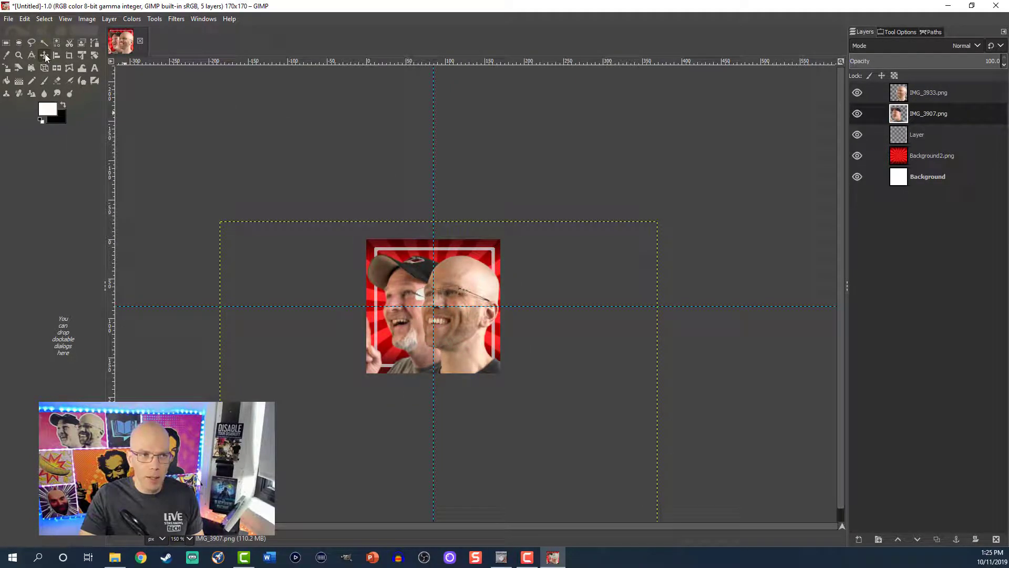
Draw an elliptical selection over the whole picture, then cancel it
click(17, 43)
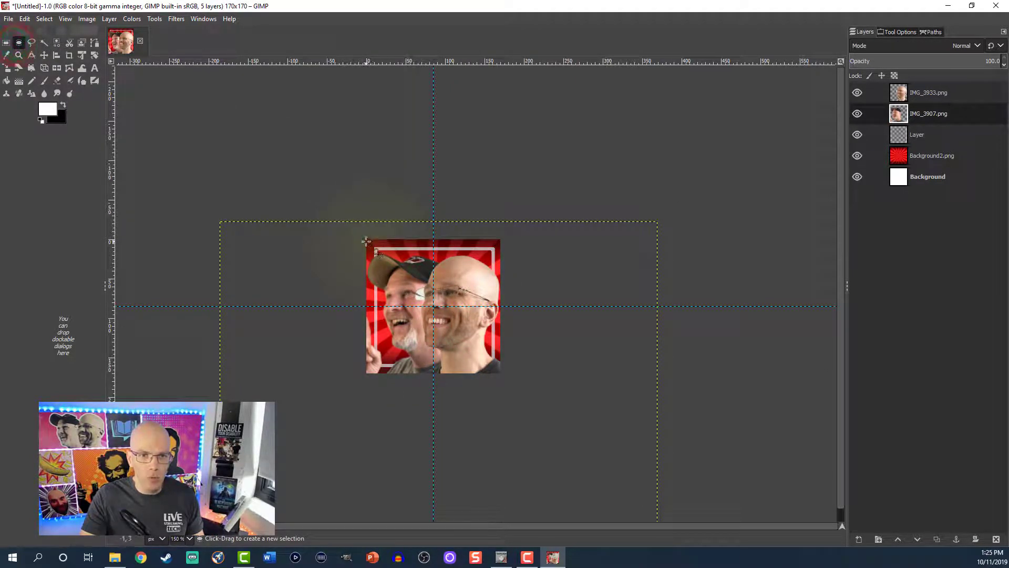
drag(366, 239, 500, 374)
click(603, 277)
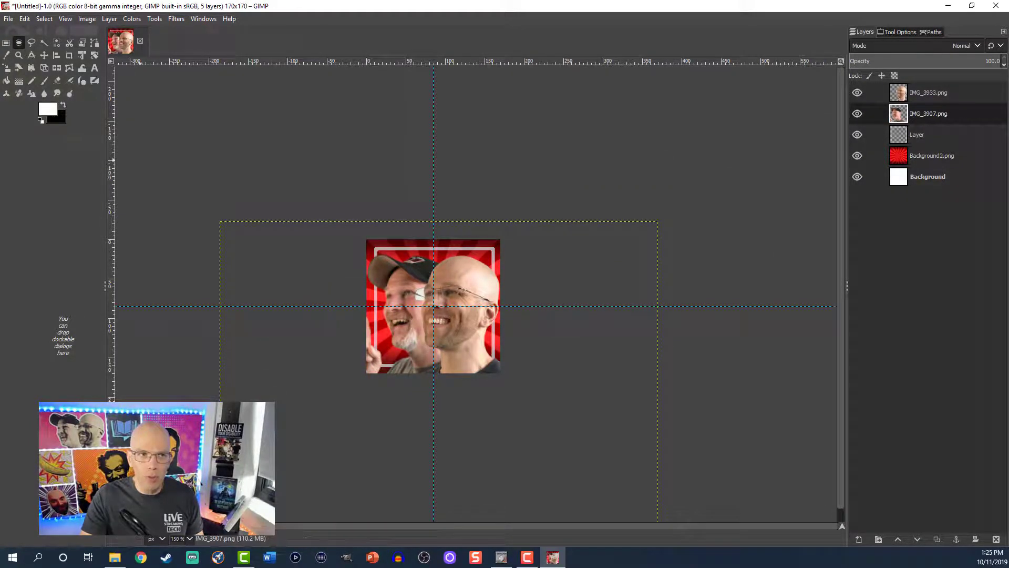
Erase a small spot with the Eraser, then switch back to the Move tool
click(56, 80)
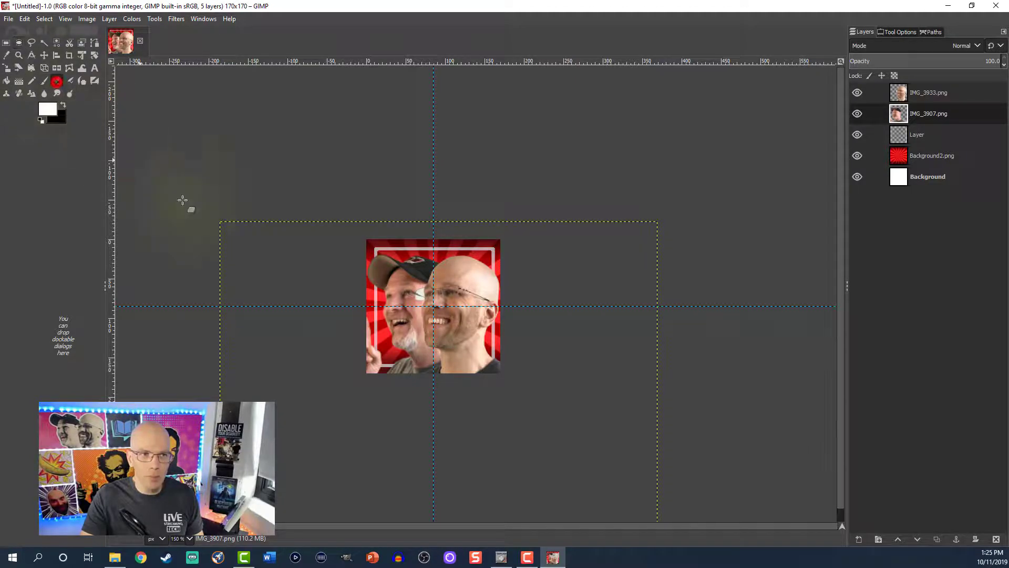
click(307, 357)
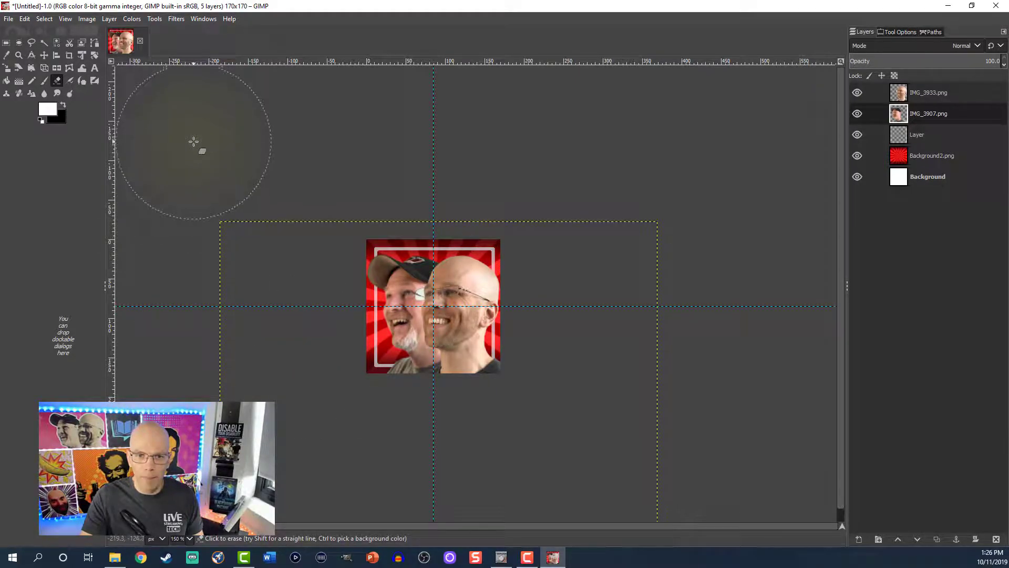
click(44, 55)
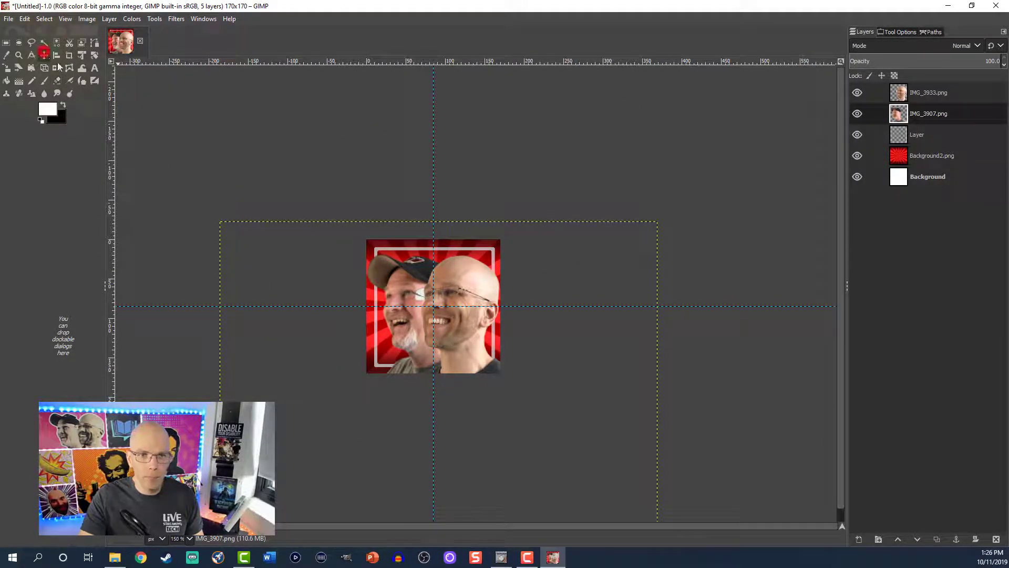
Select the IMG_3907.png head outline and fill it black on a new Layer #1
right_click(892, 115)
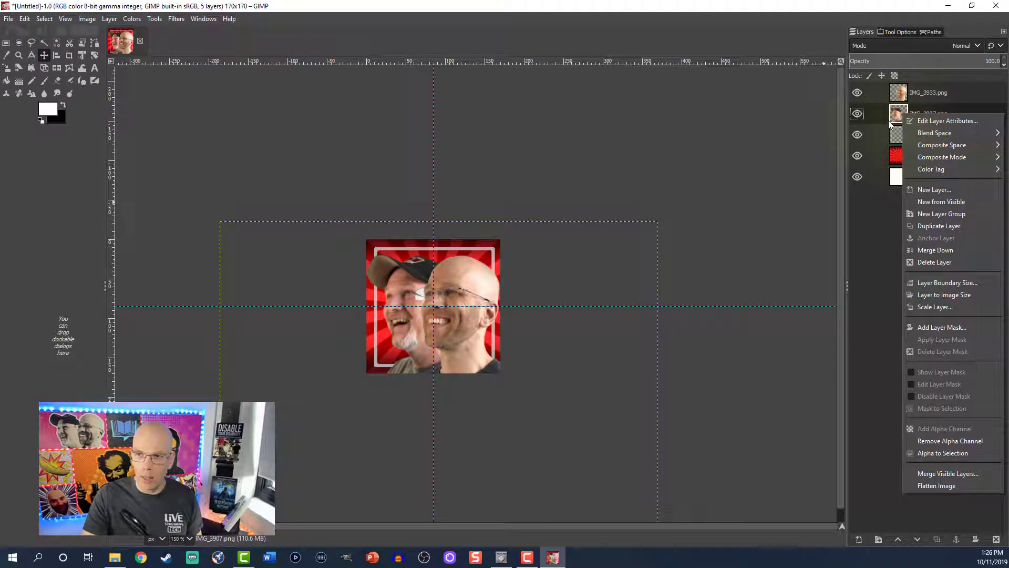
click(938, 453)
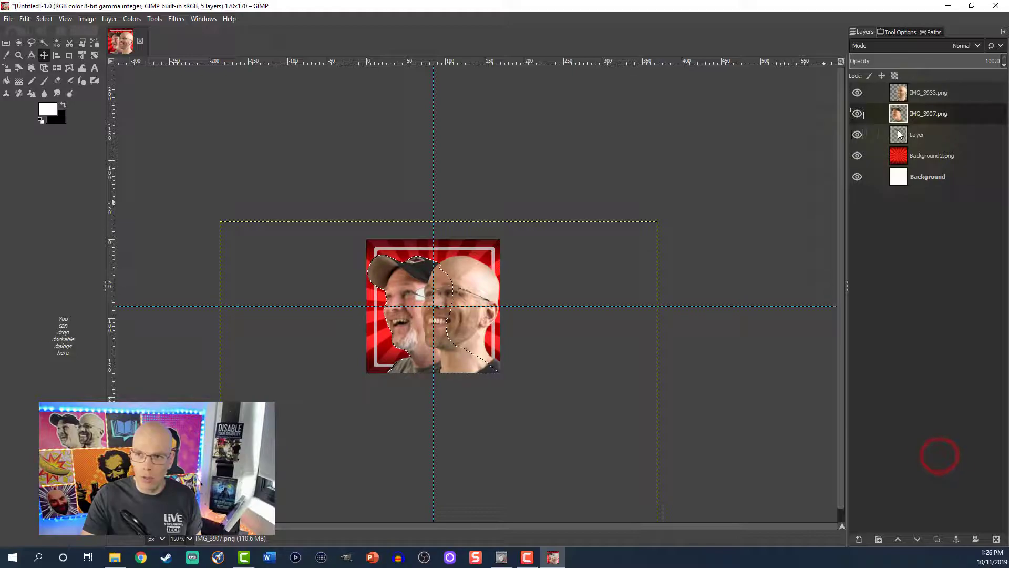
click(917, 135)
click(859, 538)
click(911, 530)
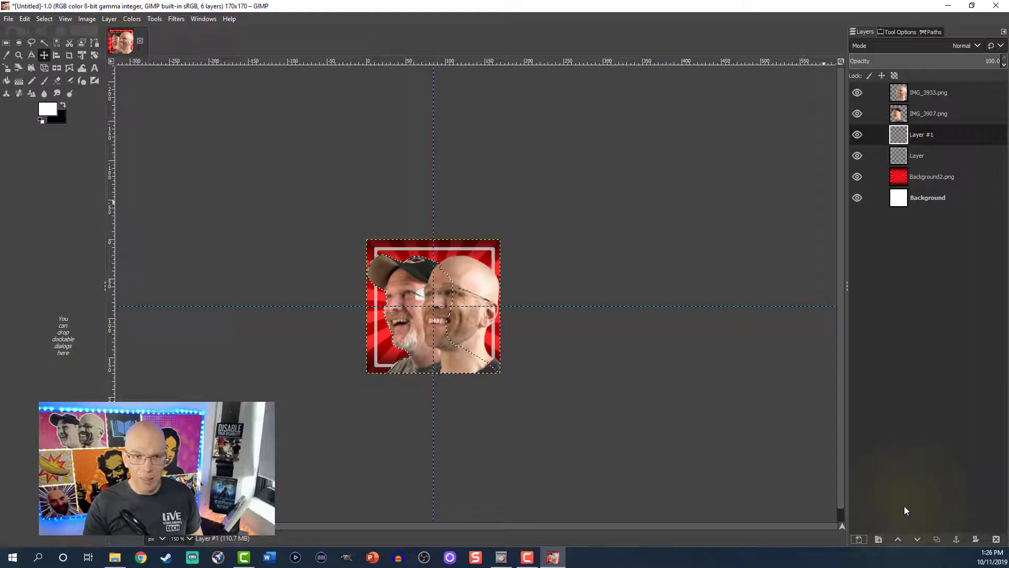
key(ctrl+comma)
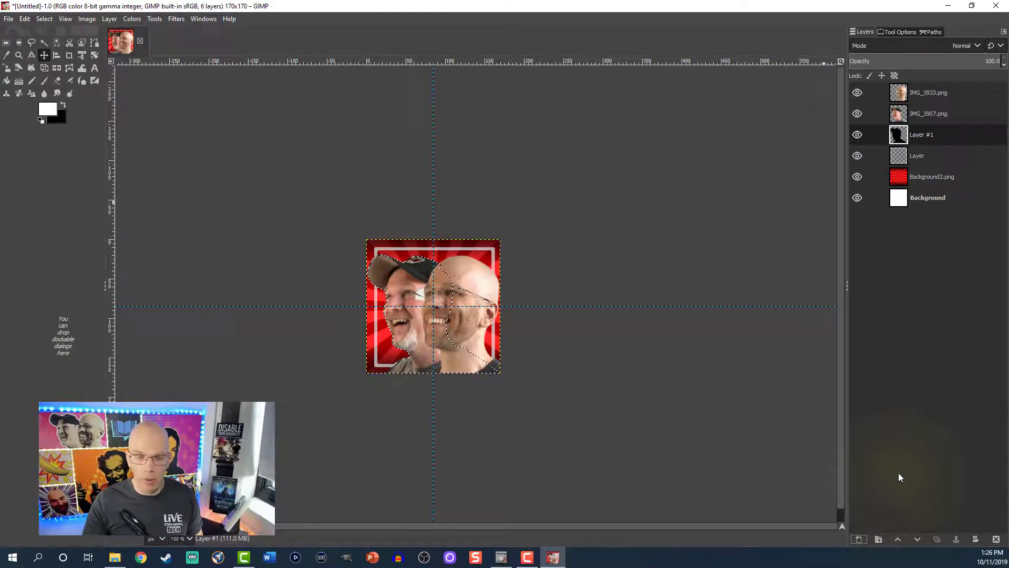
Select the IMG_3933.png bald head outline and fill it black on Layer #1
click(903, 92)
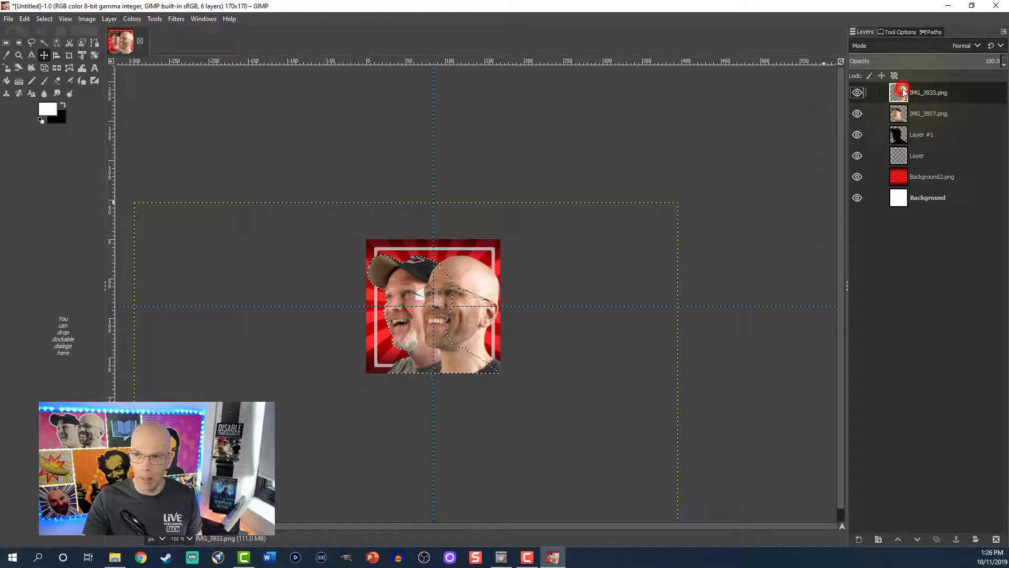
right_click(903, 92)
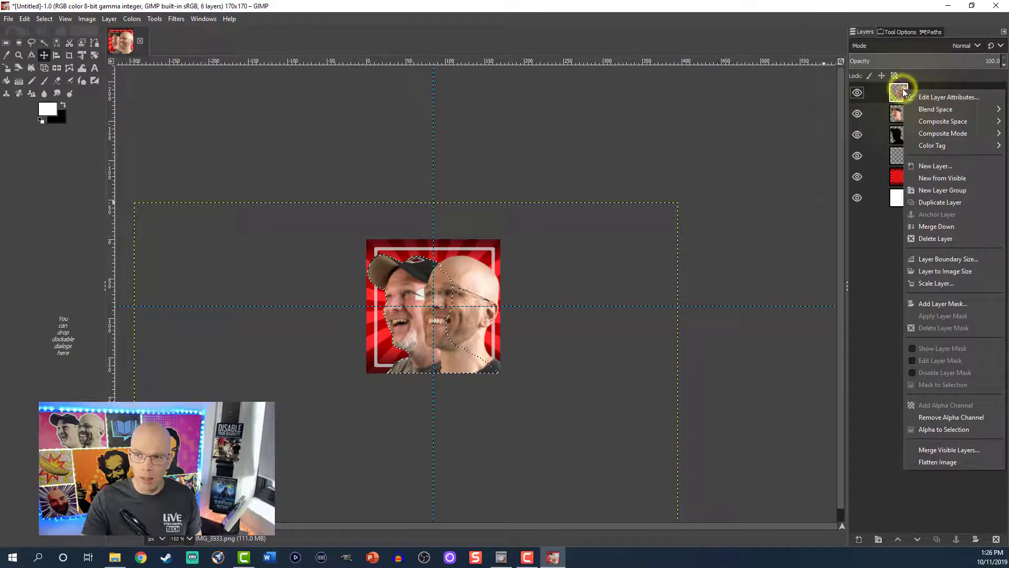
click(935, 428)
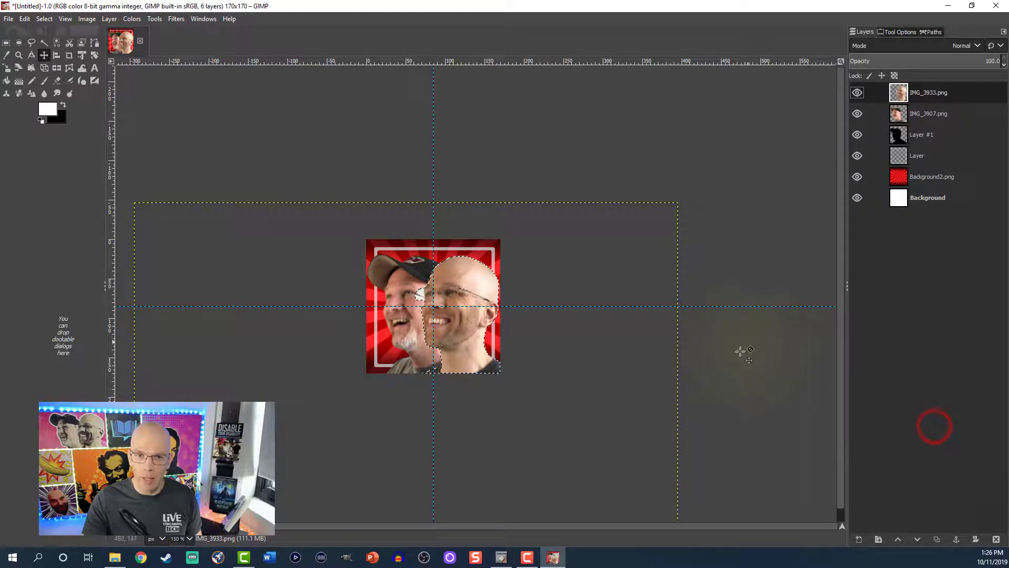
click(897, 136)
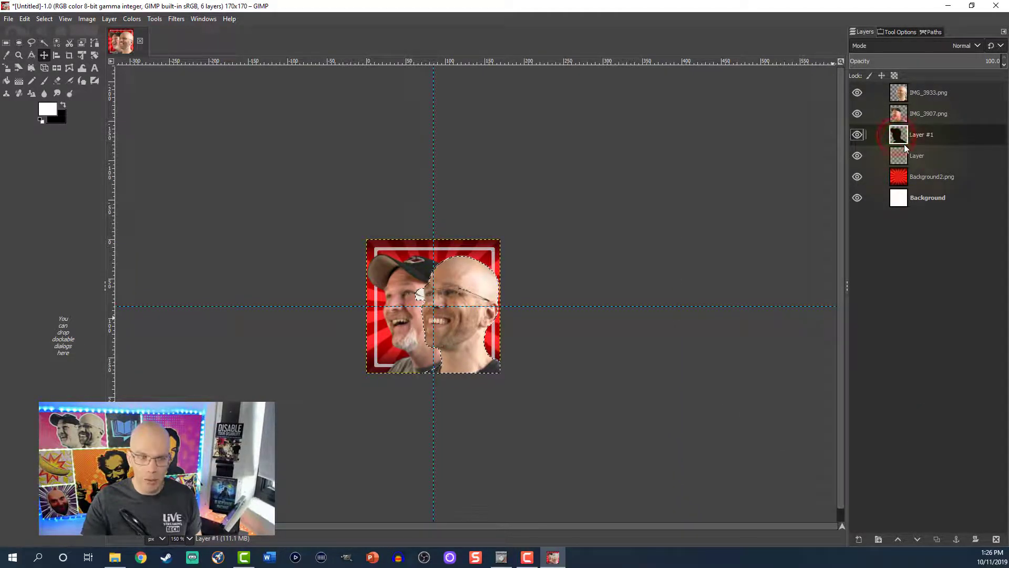
key(ctrl+.)
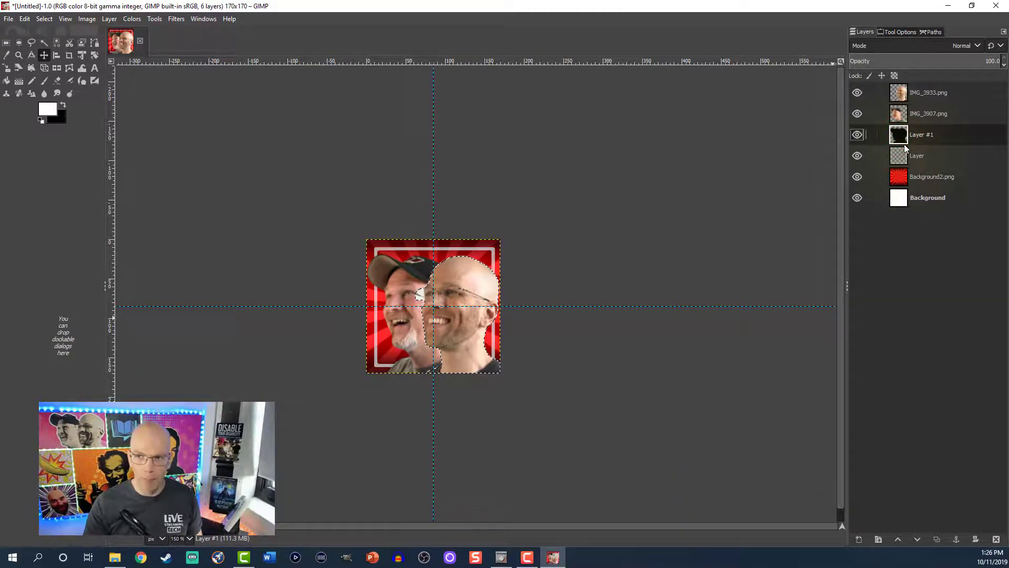
Clear the selection and hide the IMG_3907.png and IMG_3933.png photo layers
key(ctrl+shift+a)
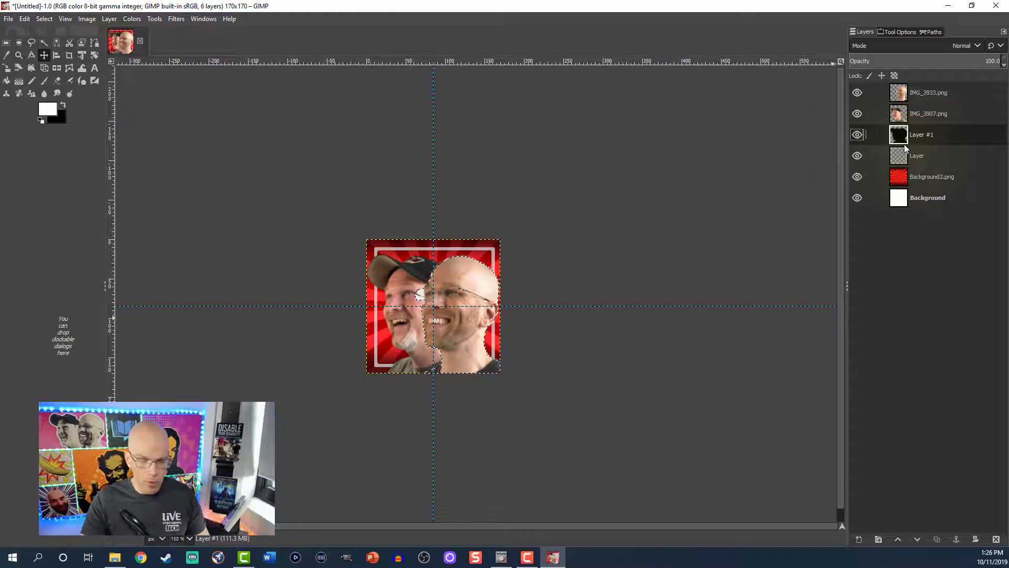
click(857, 113)
click(857, 93)
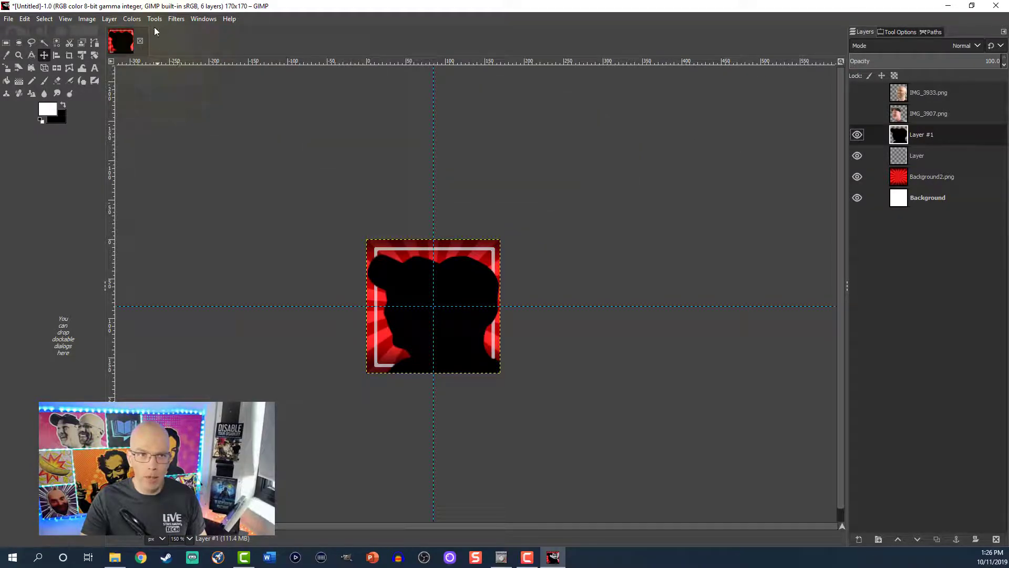
Apply a Gaussian Blur of size 15 to the black silhouette
click(176, 19)
mouse_move(212, 89)
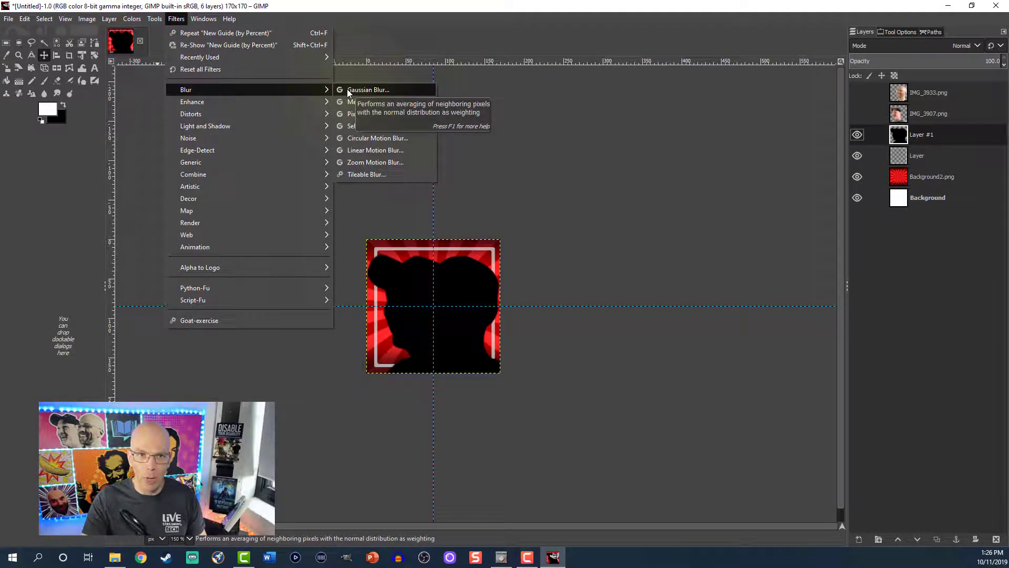
click(348, 89)
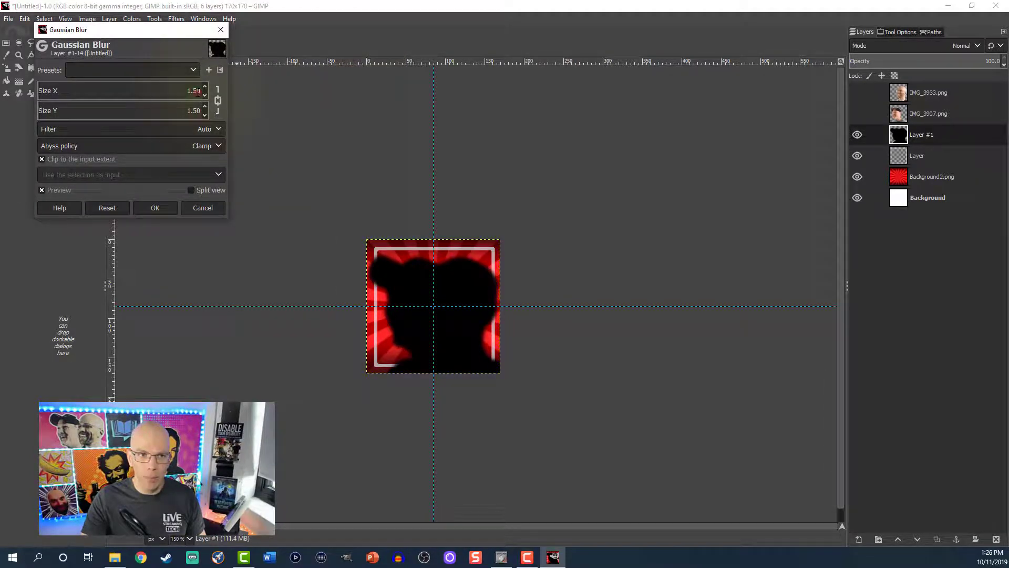
double_click(196, 90)
text(15)
key(Tab)
click(162, 206)
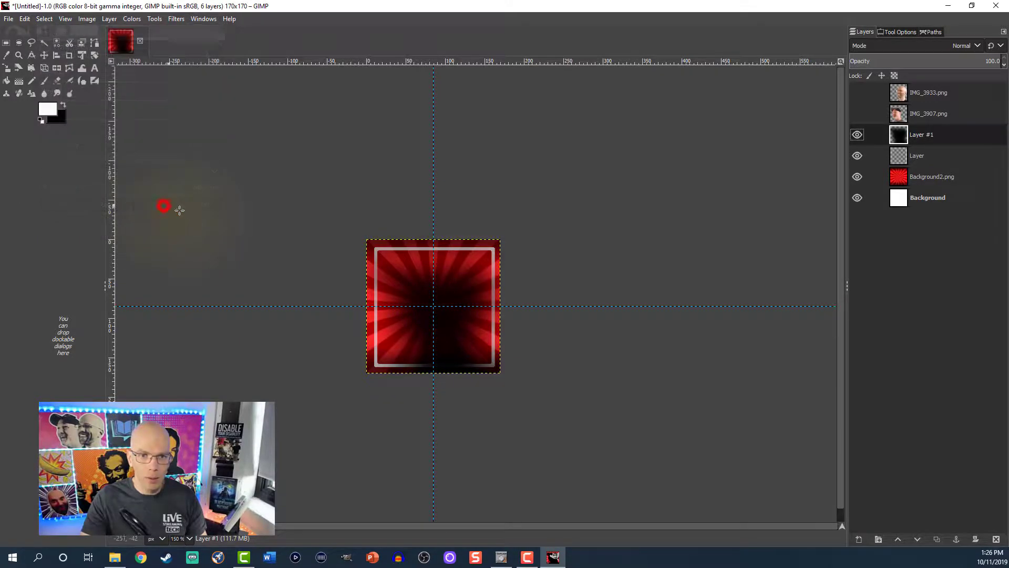
Show both photo layers again and duplicate the blurred shadow as Layer #2
click(857, 113)
click(857, 93)
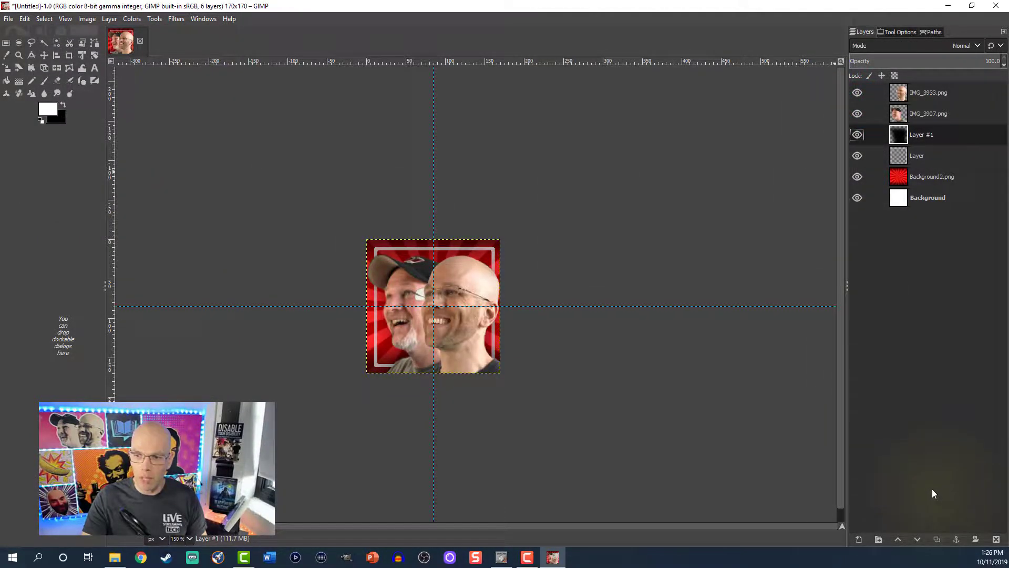
click(937, 540)
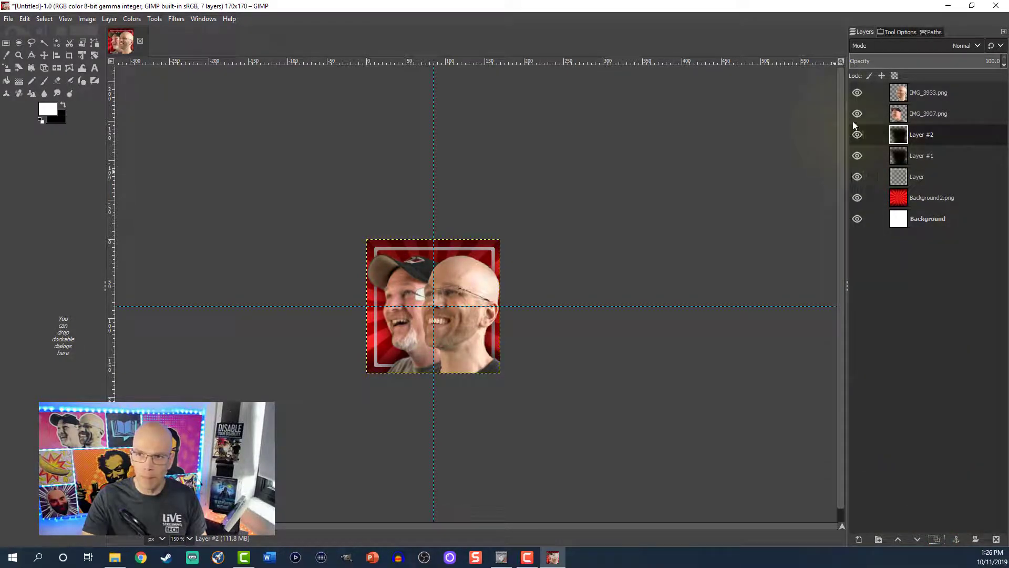
click(856, 136)
click(856, 137)
click(856, 135)
click(856, 136)
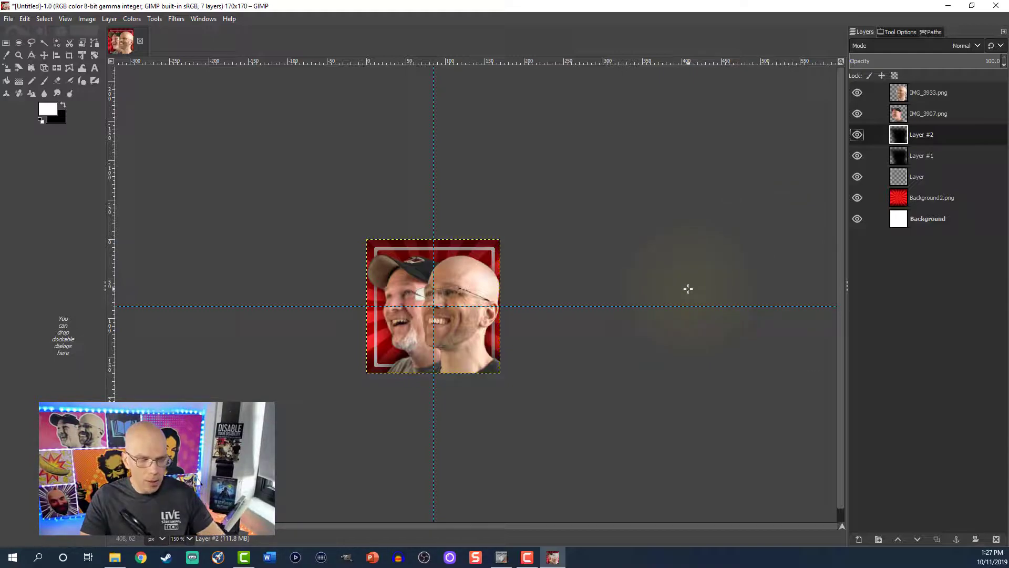
Export the picture as Facebook Profile Pic.png into the IMAGES FOR LST folder
key(ctrl+shift+e)
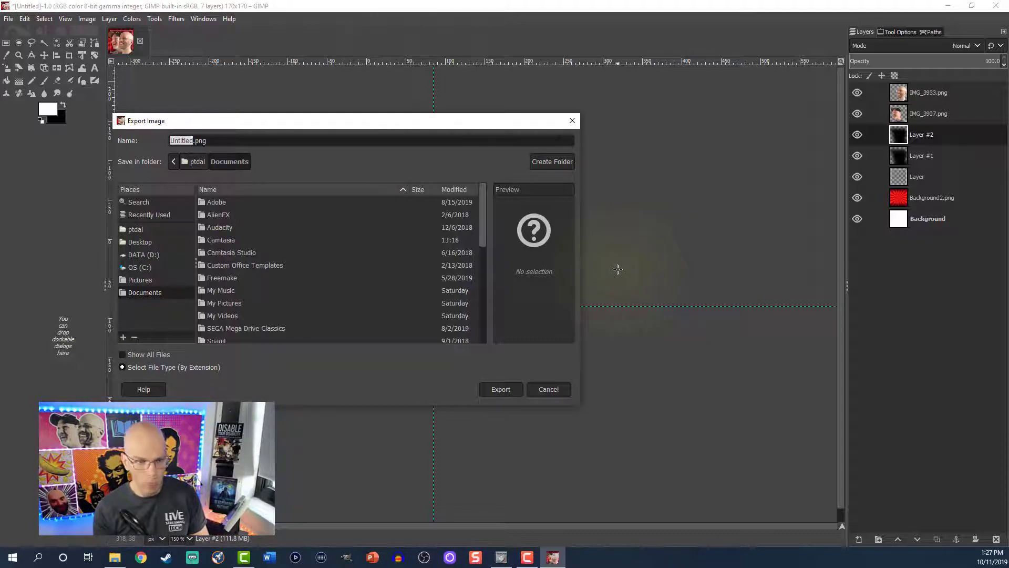
text(Facebook Prof)
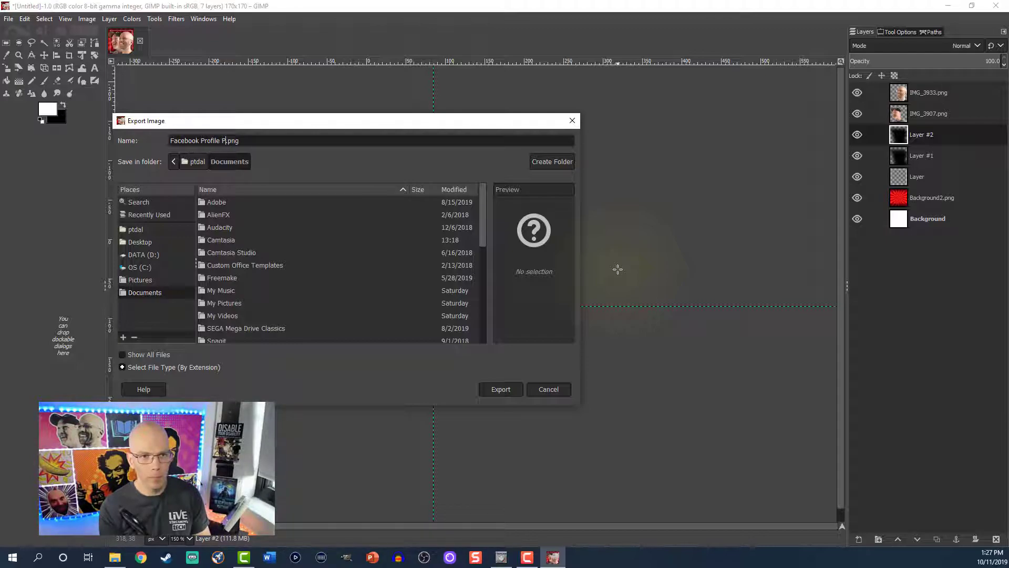
key(BackSpace)
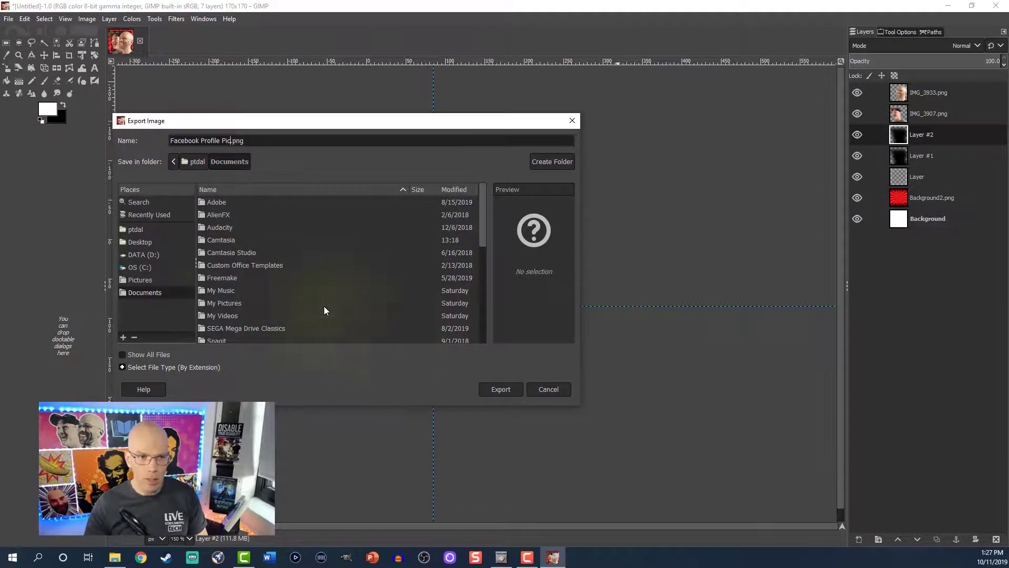
click(171, 213)
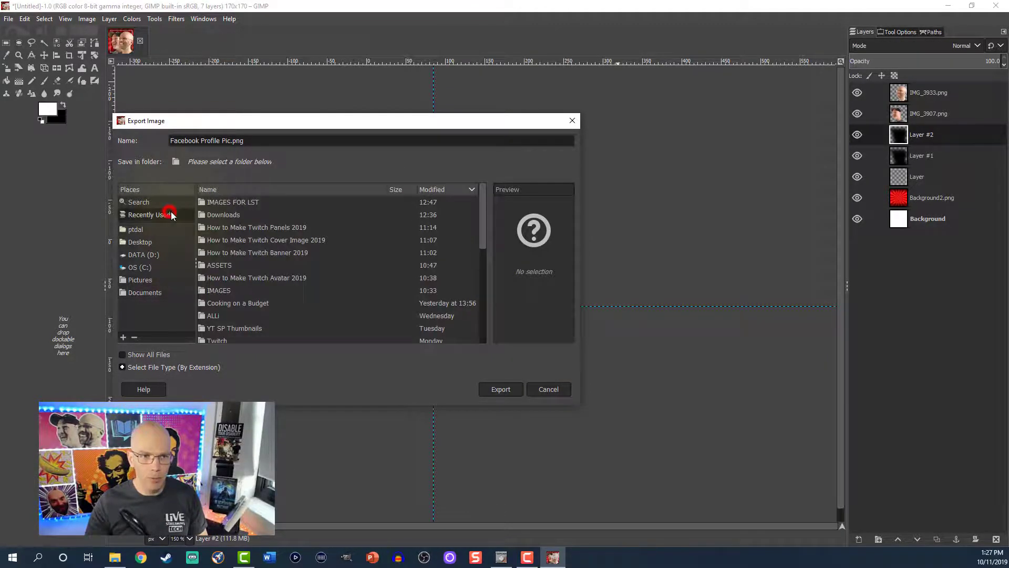
click(220, 208)
double_click(220, 207)
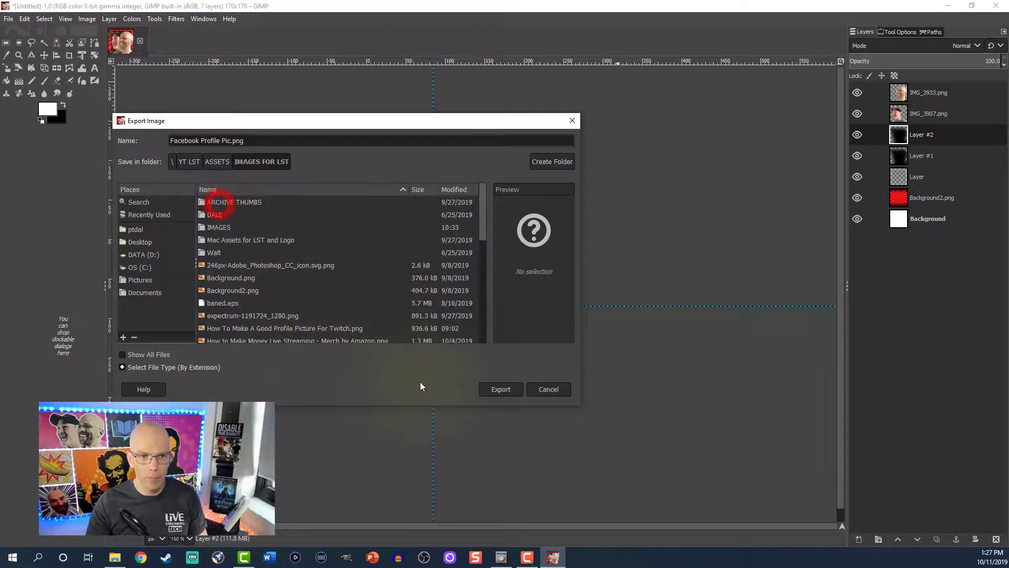
click(496, 389)
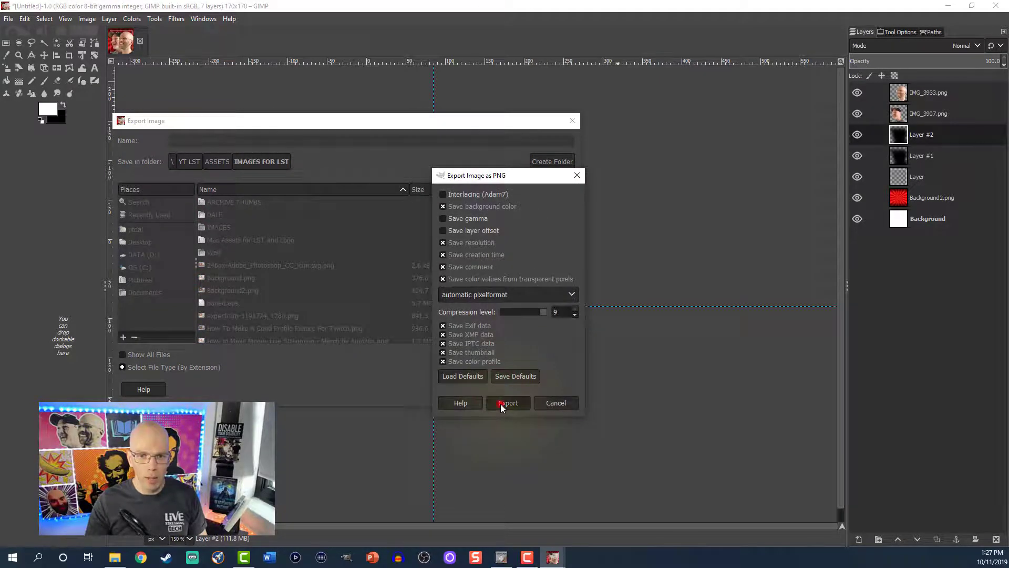
click(500, 403)
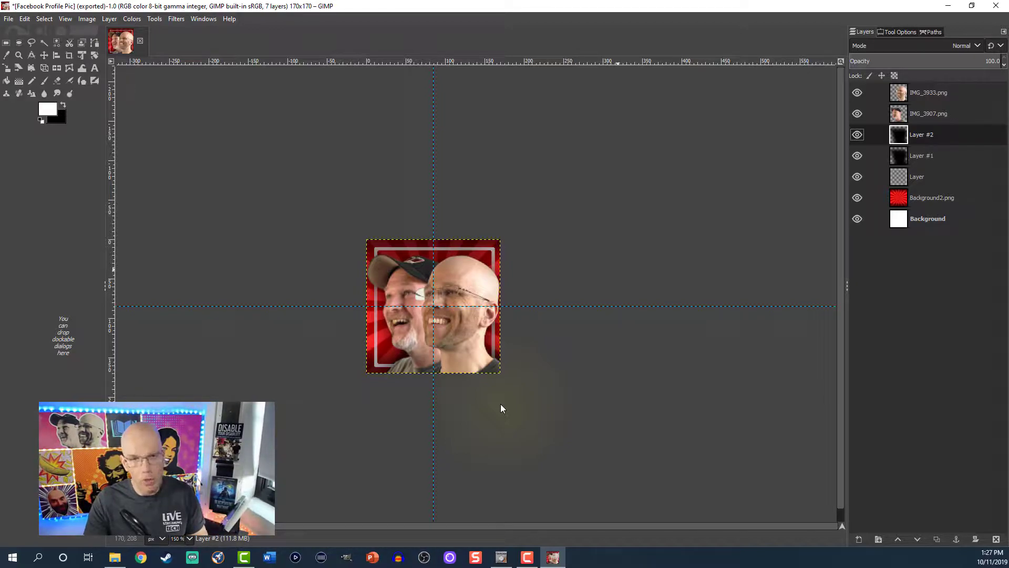
Save the project as Facebook Profile Pic.xcf in the IMAGES FOR LST folder
key(ctrl+s)
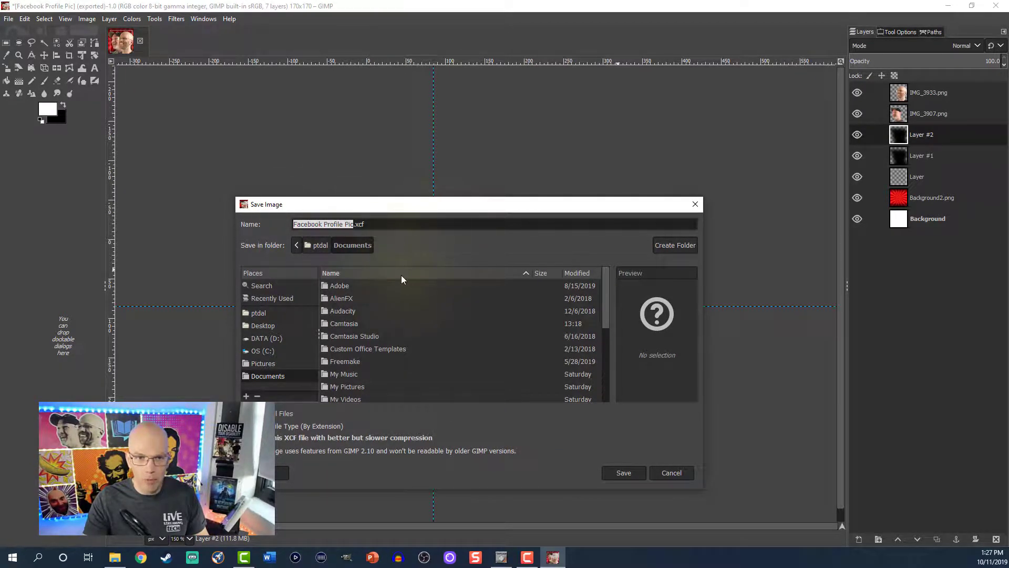
click(268, 298)
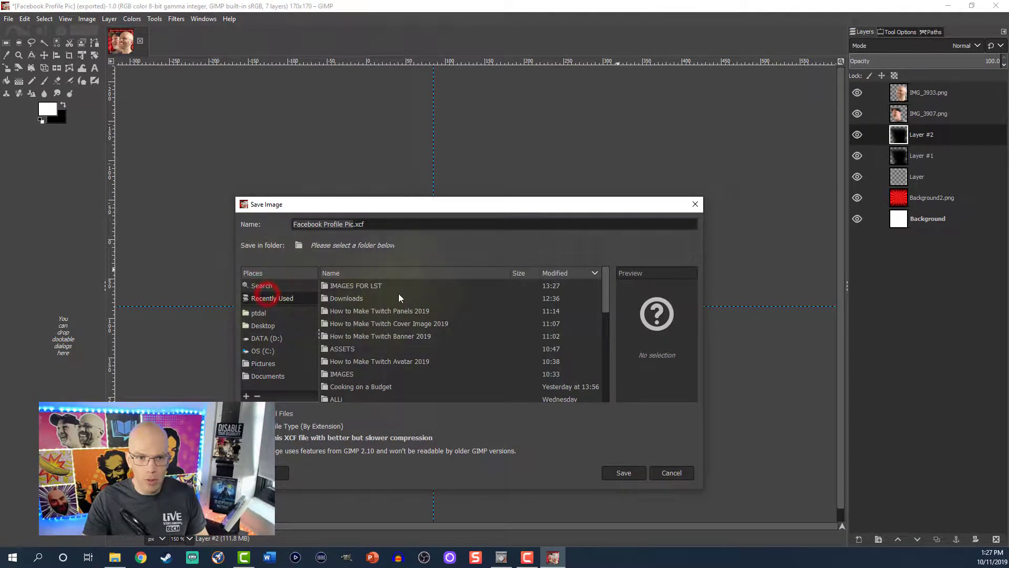
double_click(355, 285)
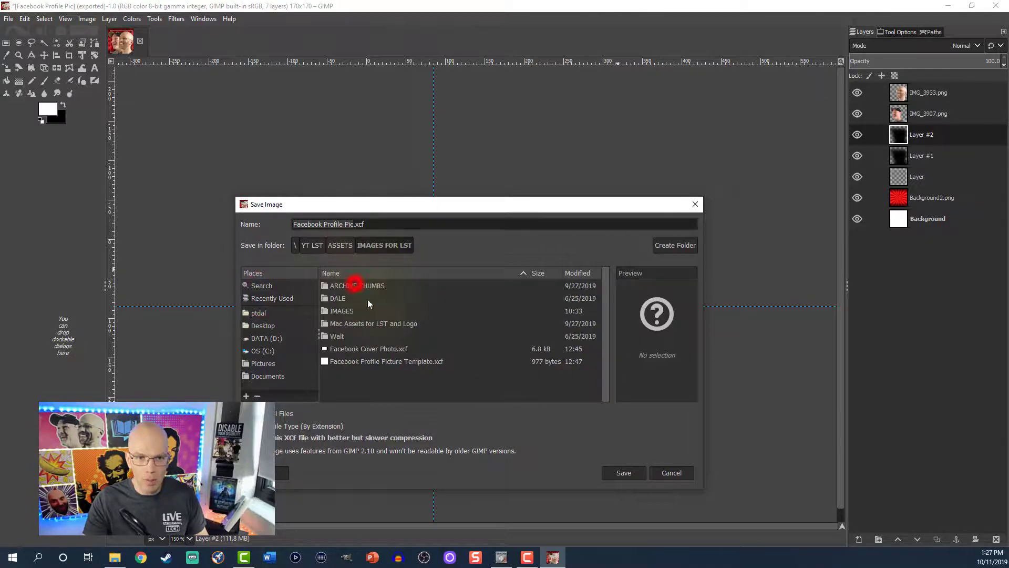
click(621, 471)
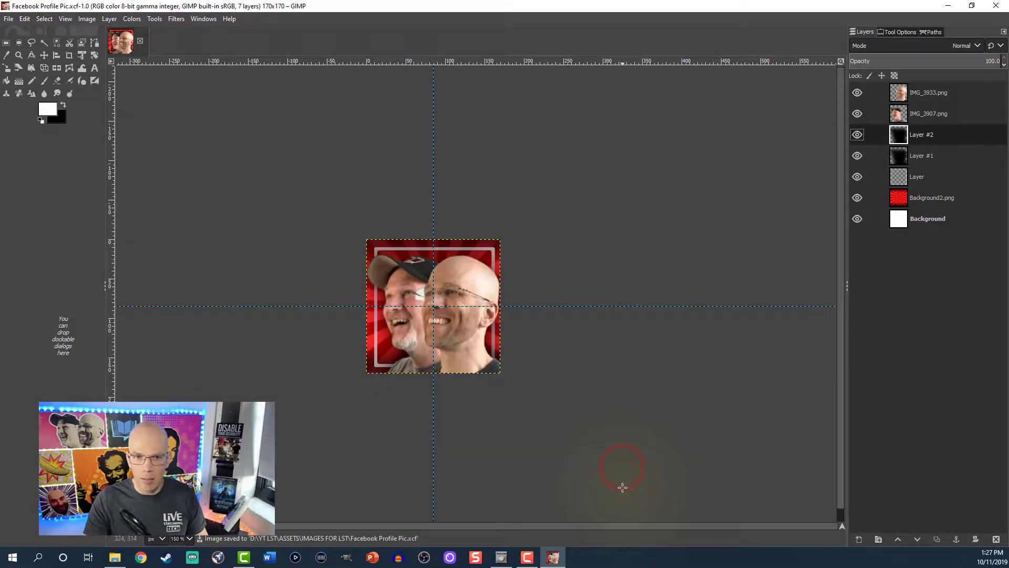